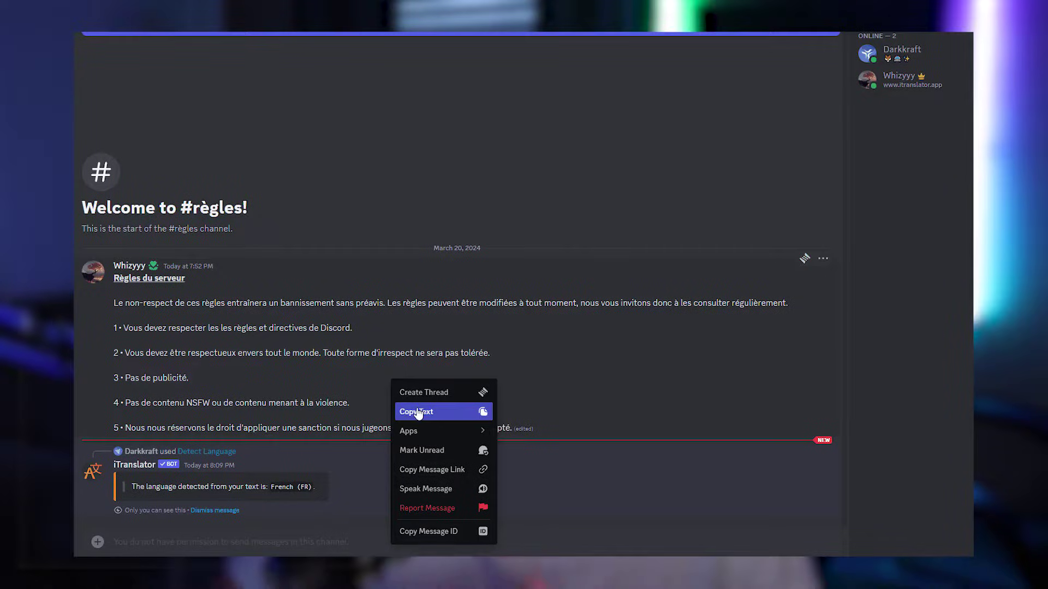
Translate the French rules message with iTranslator's Translate Text app action
mouse_move(449, 431)
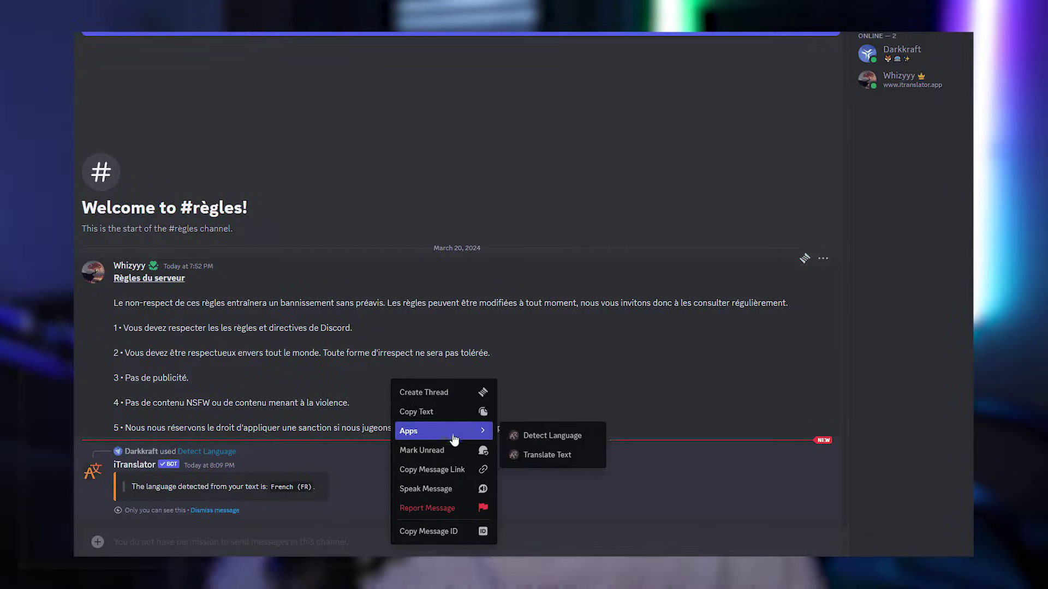
left_click(538, 455)
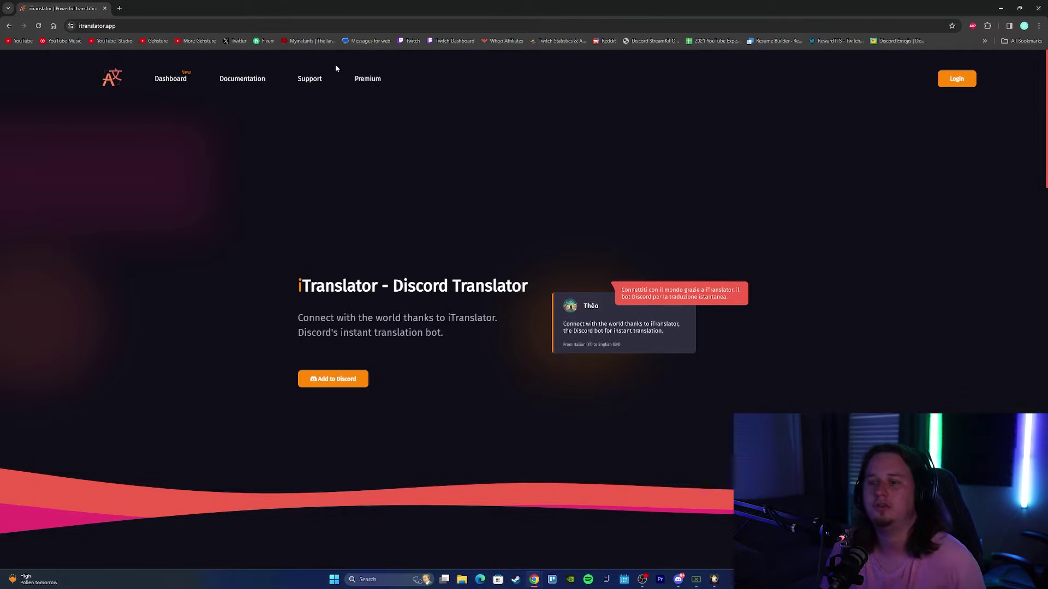
Look over the itranslator.app home page in the browser
left_click(81, 25)
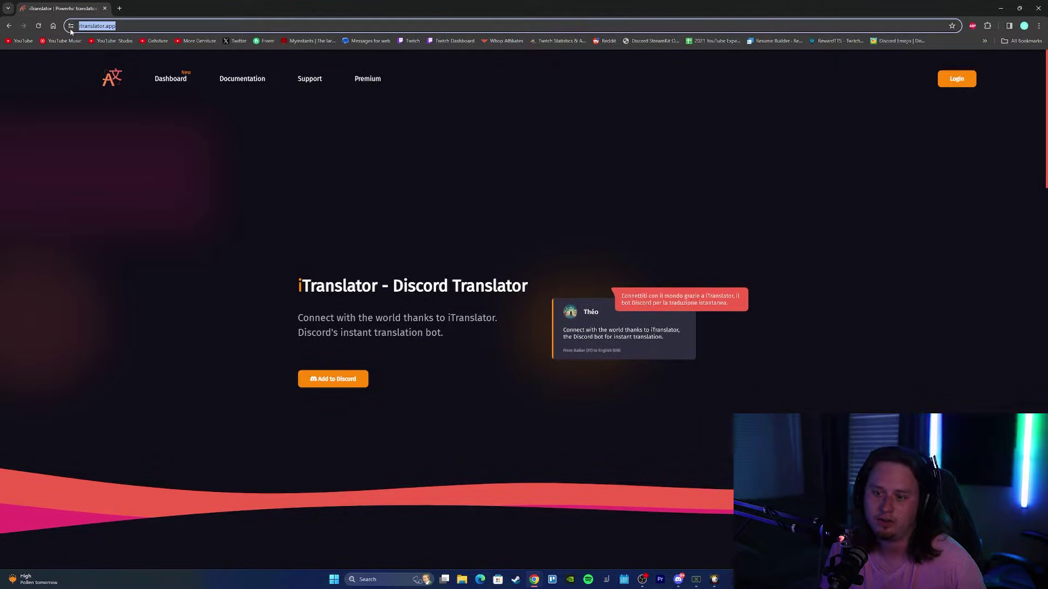
left_click(152, 148)
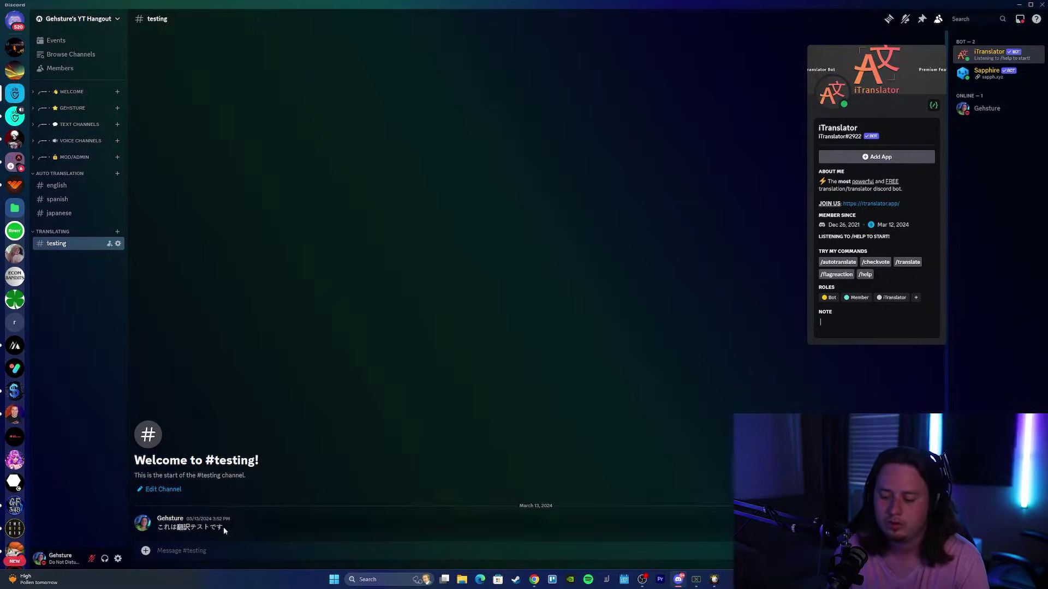
Close the bot profile and start /translate with the pasted English sentence, targeting Spanish
left_click(250, 480)
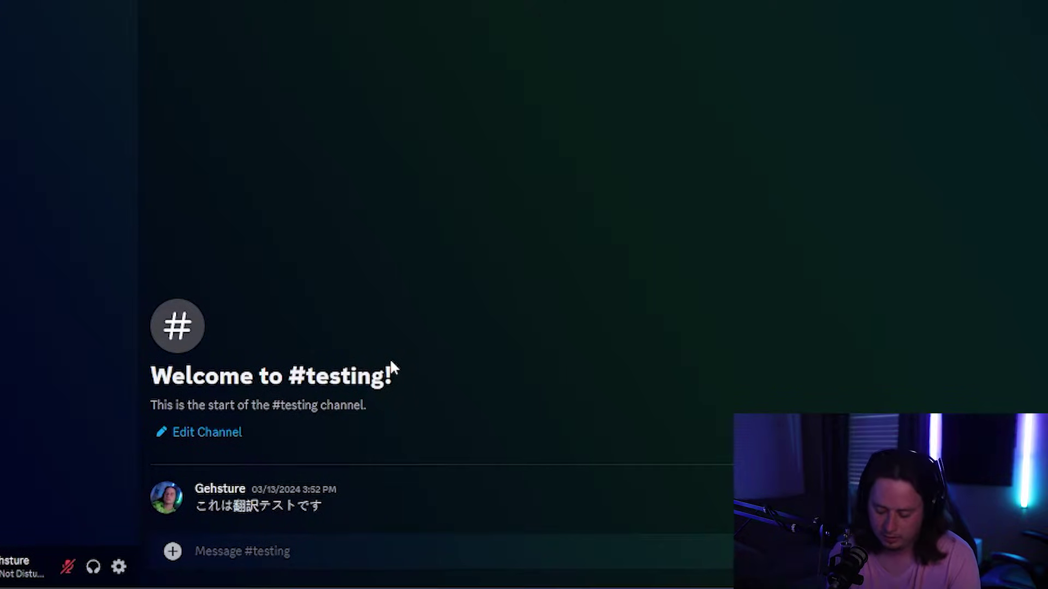
type("/transl")
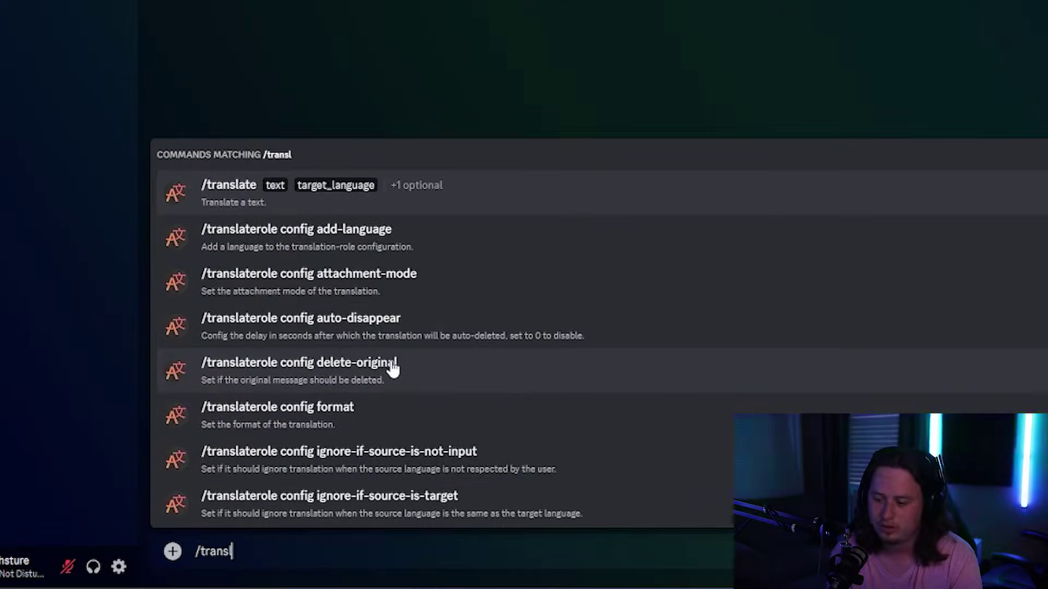
key("Tab")
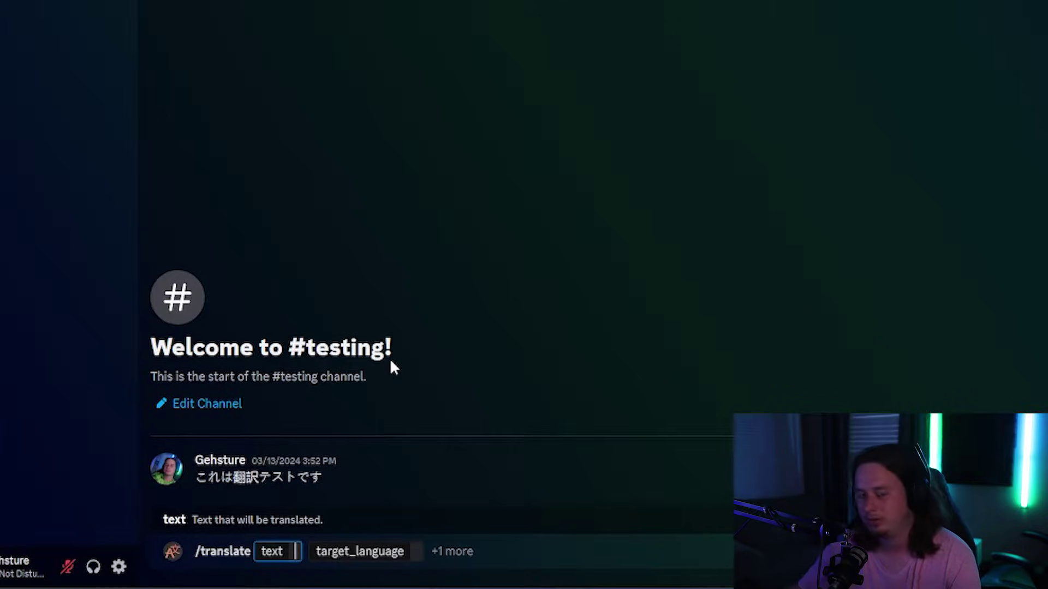
type("This is a test of the translator bot")
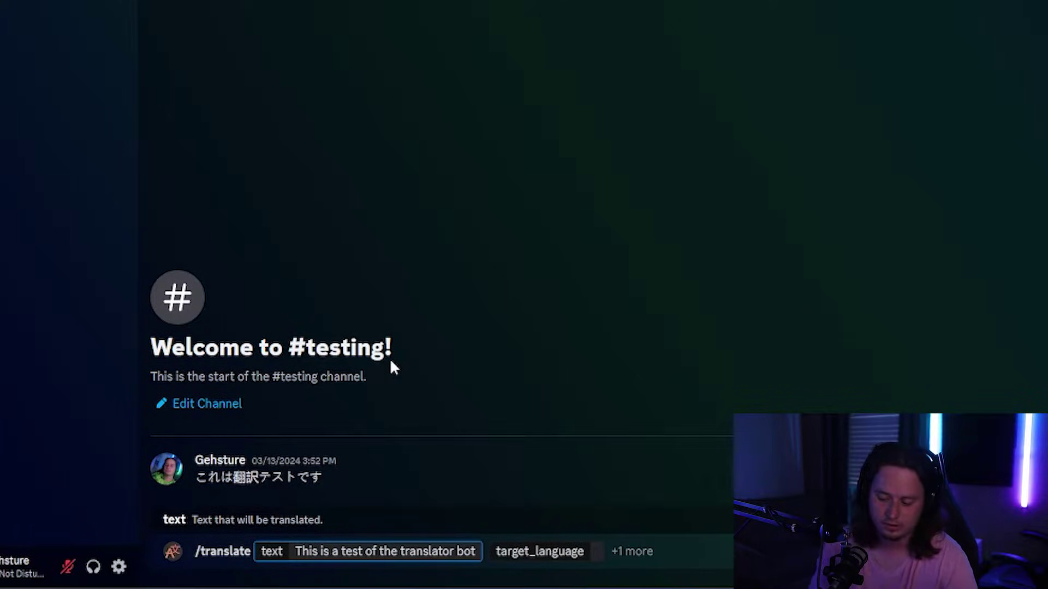
key("Tab")
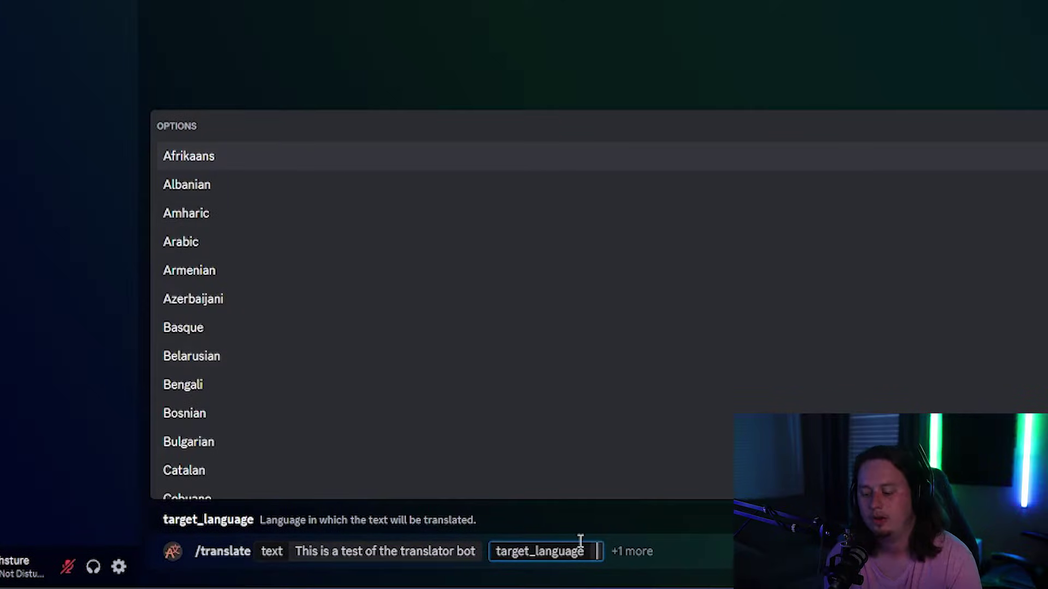
type("spanish")
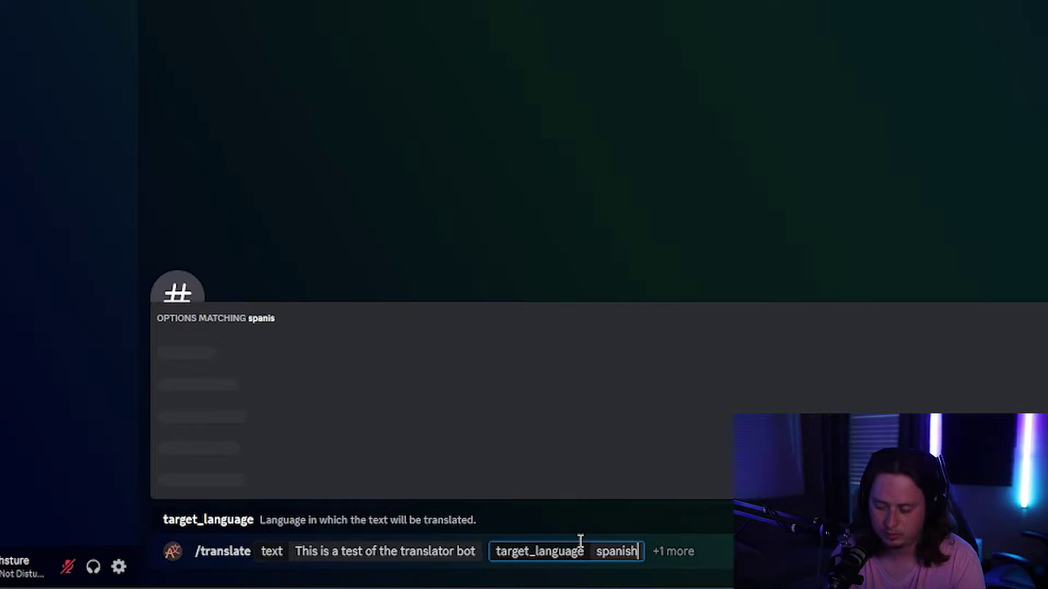
left_click(367, 477)
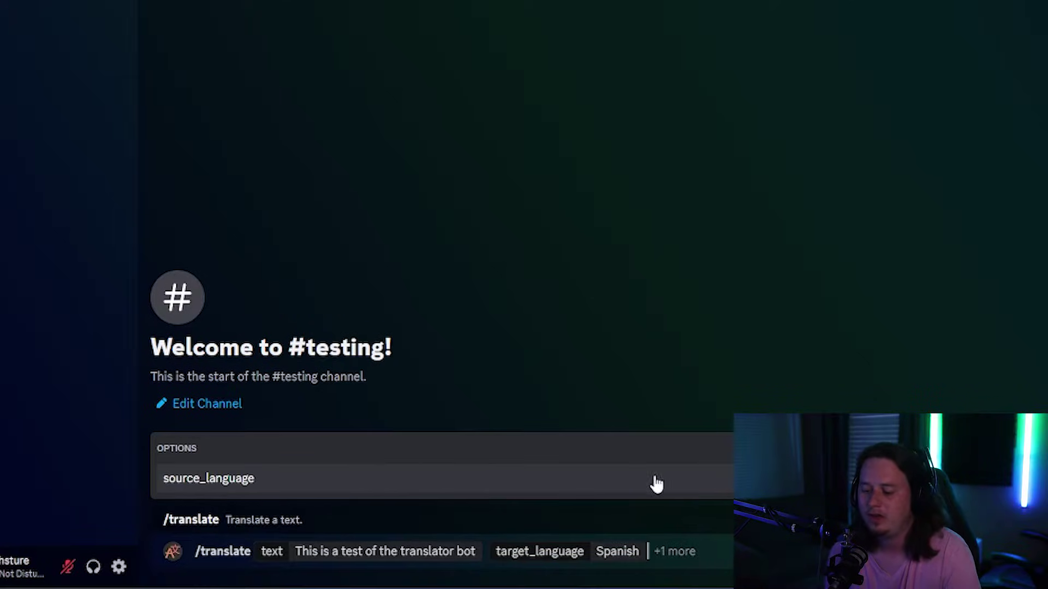
Add English as the source language and send the translate command
left_click(589, 494)
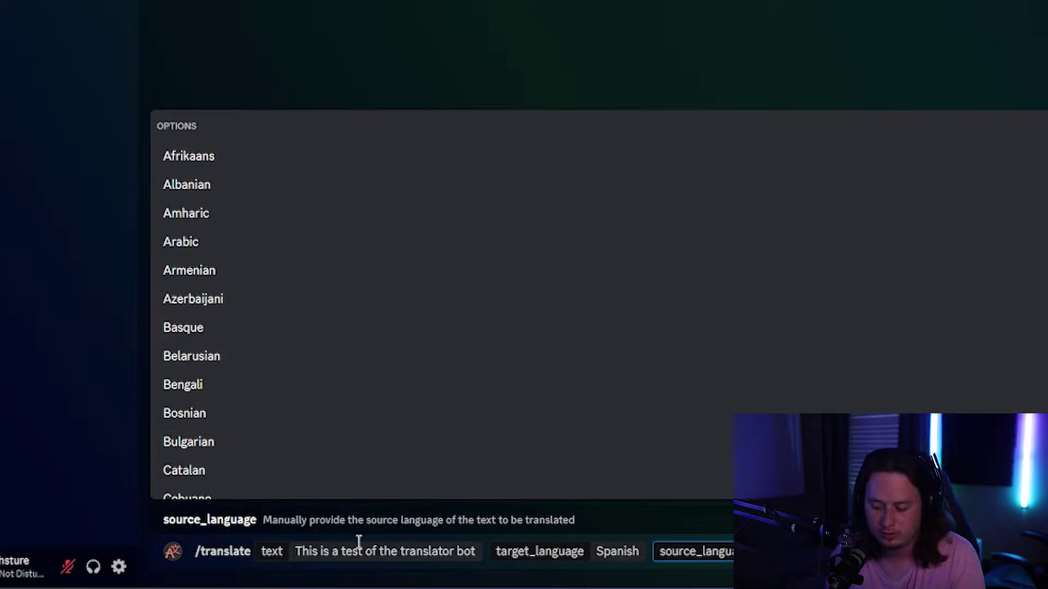
left_click_drag(299, 550, 462, 556)
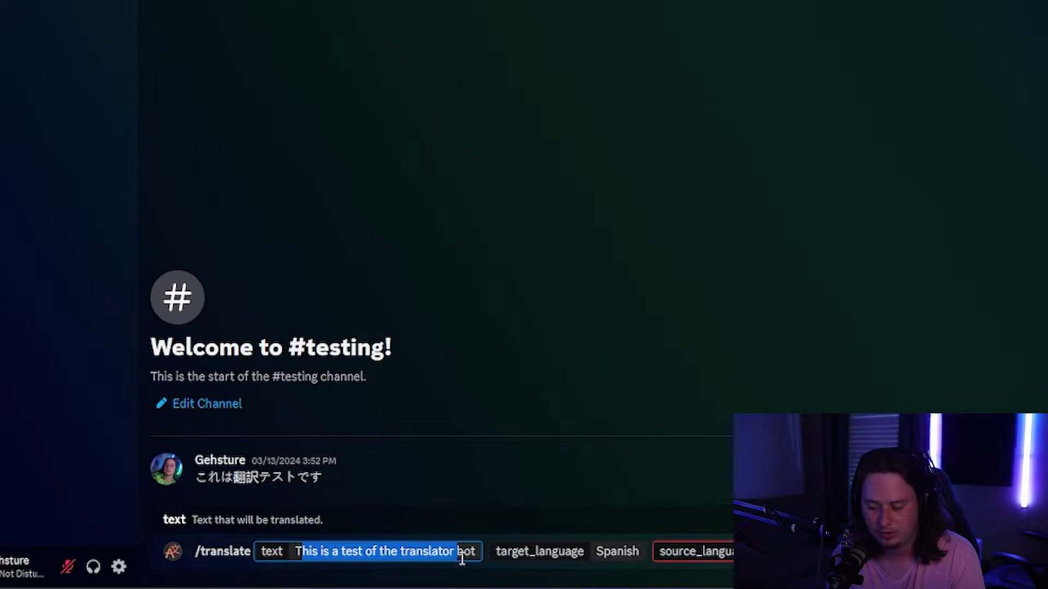
left_click(710, 557)
type("engl")
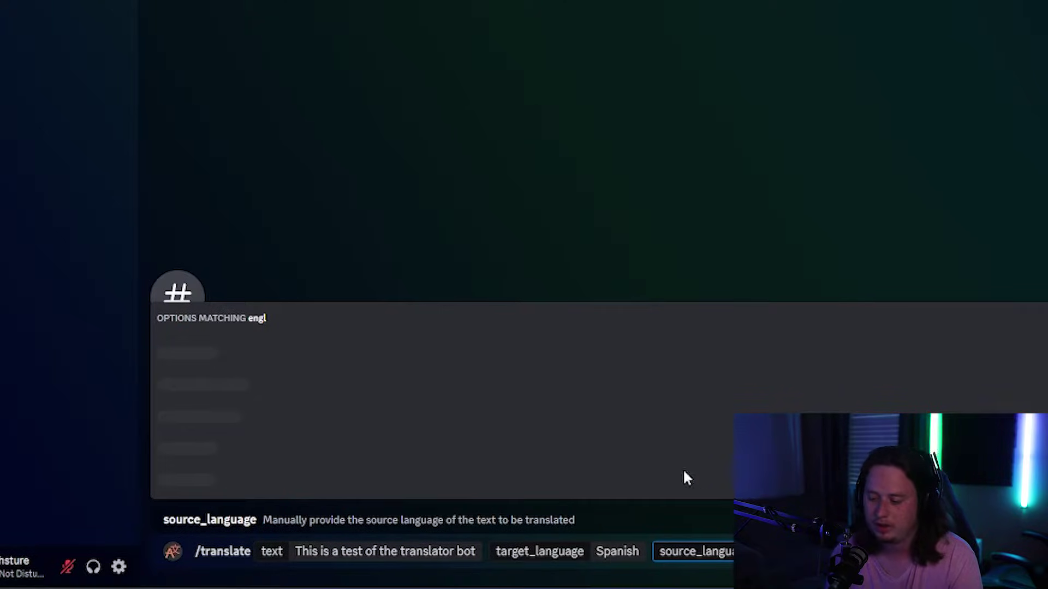
left_click(406, 464)
key("Return")
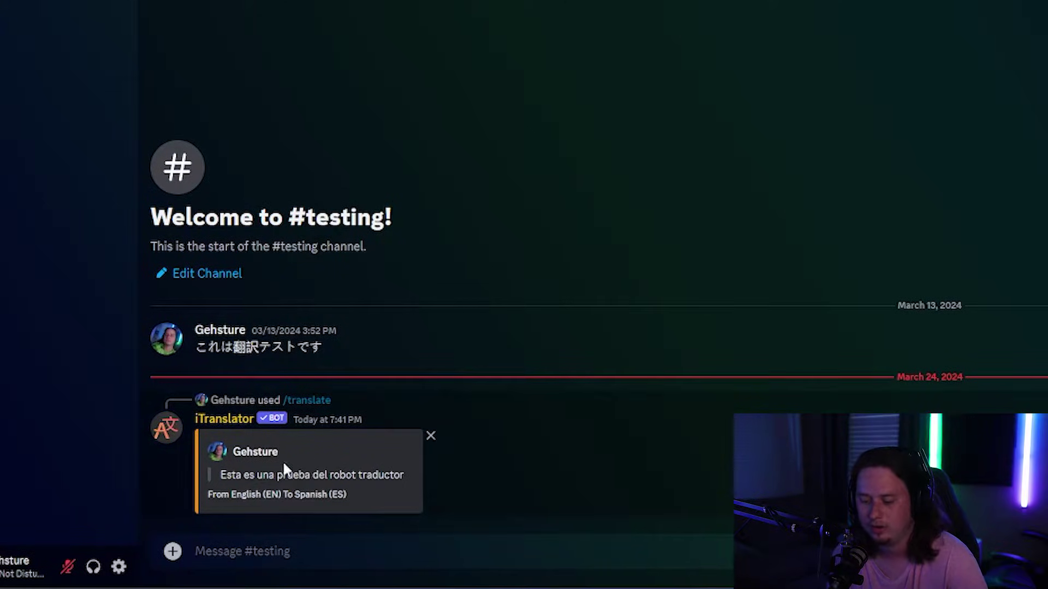
Select and copy the bot's Spanish translation 'Esta es una prueba del robot traductor'
left_click_drag(227, 478, 411, 473)
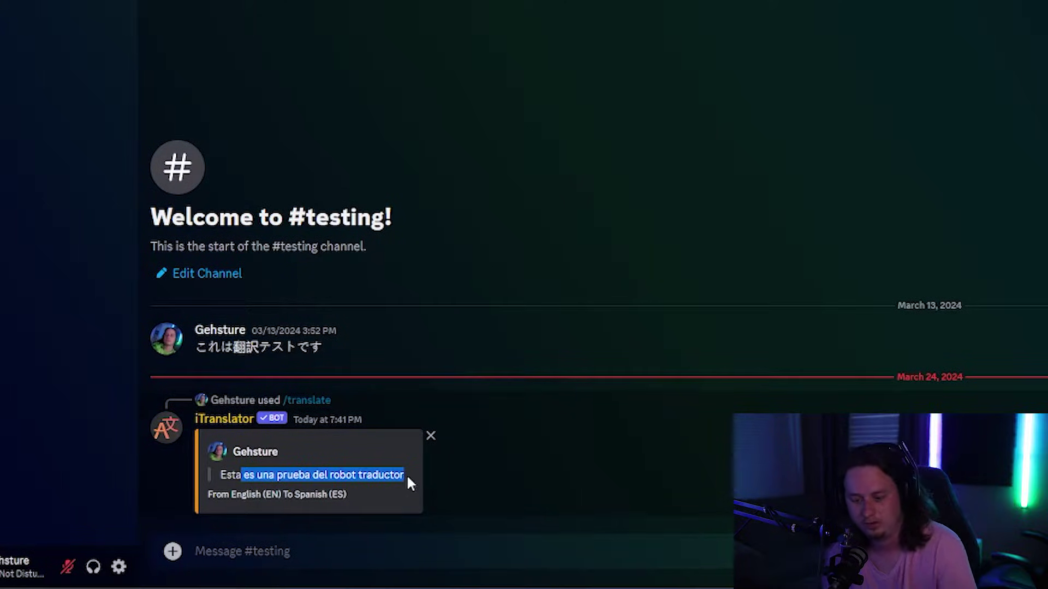
left_click(407, 474)
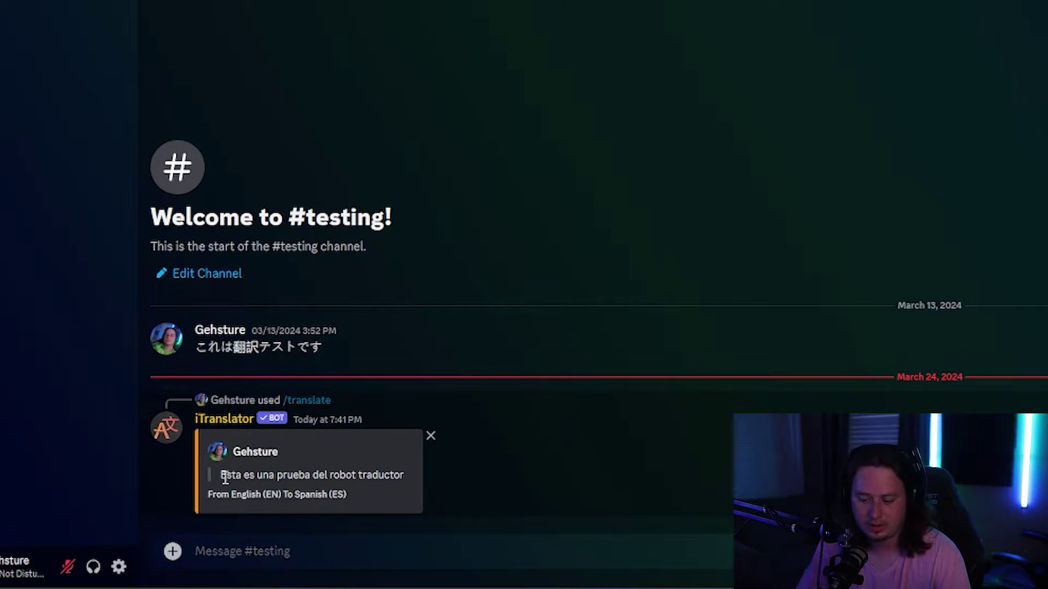
left_click_drag(225, 478, 391, 474)
left_click(393, 474)
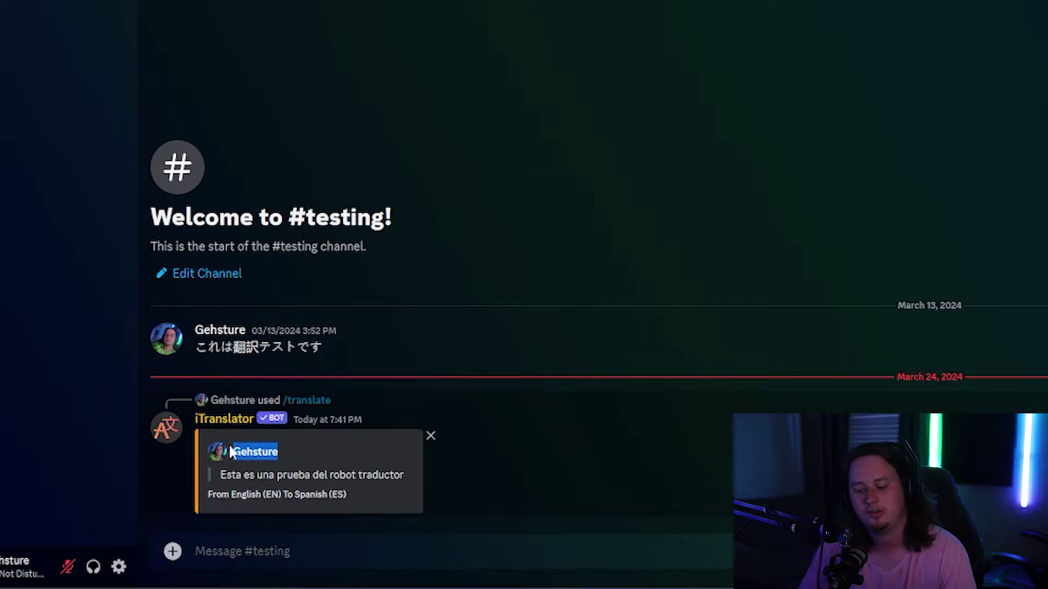
left_click(268, 448)
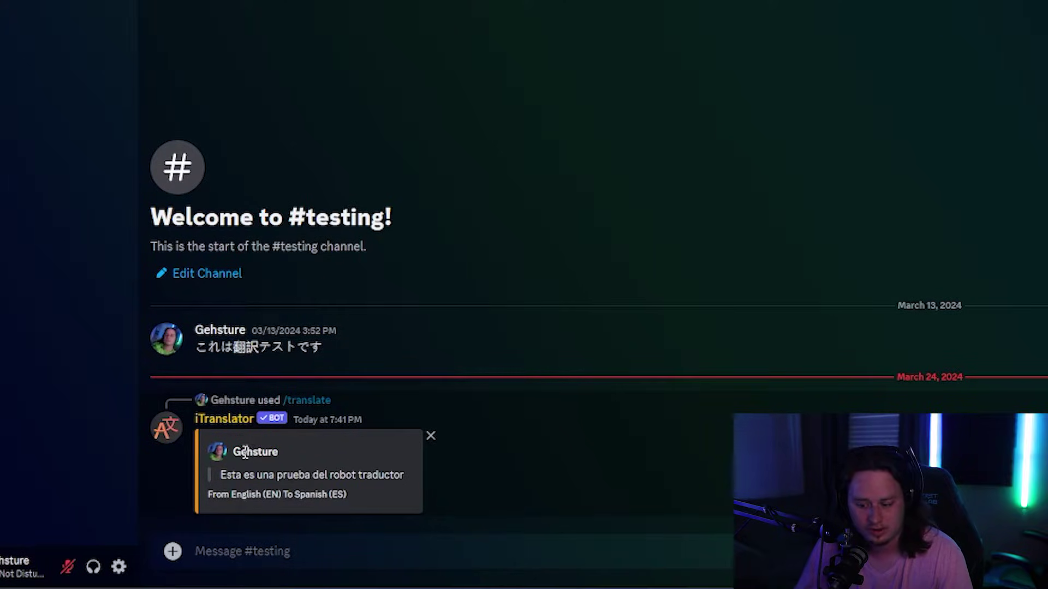
mouse_move(219, 475)
left_mouse_down()
mouse_move(388, 474)
mouse_move(223, 472)
left_mouse_up()
key("ctrl+c")
left_click(405, 476)
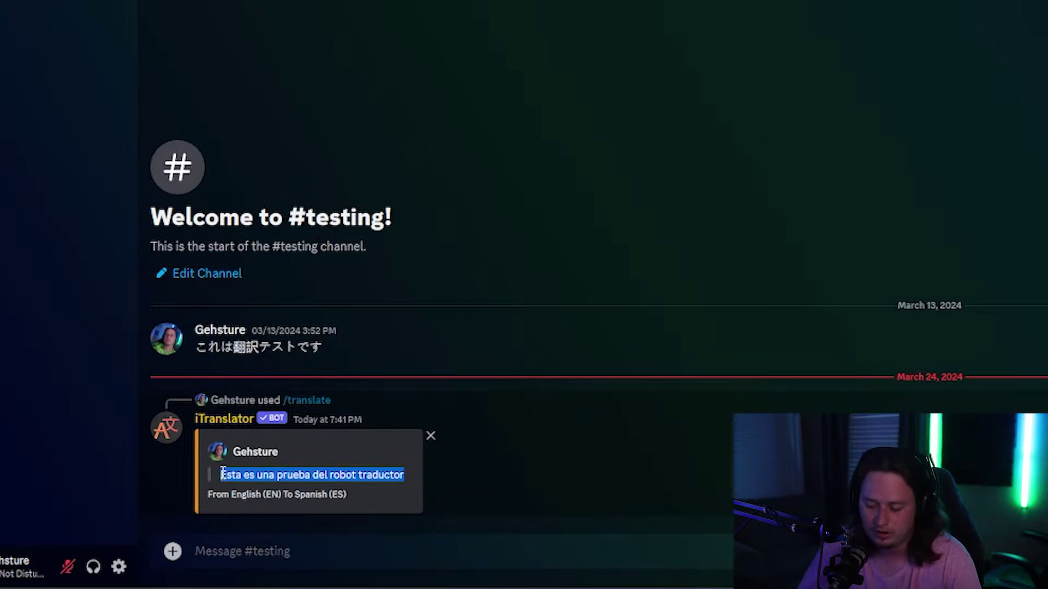
Paste the Spanish sentence into the #testing message box and send it
left_click(318, 549)
key("ctrl+v")
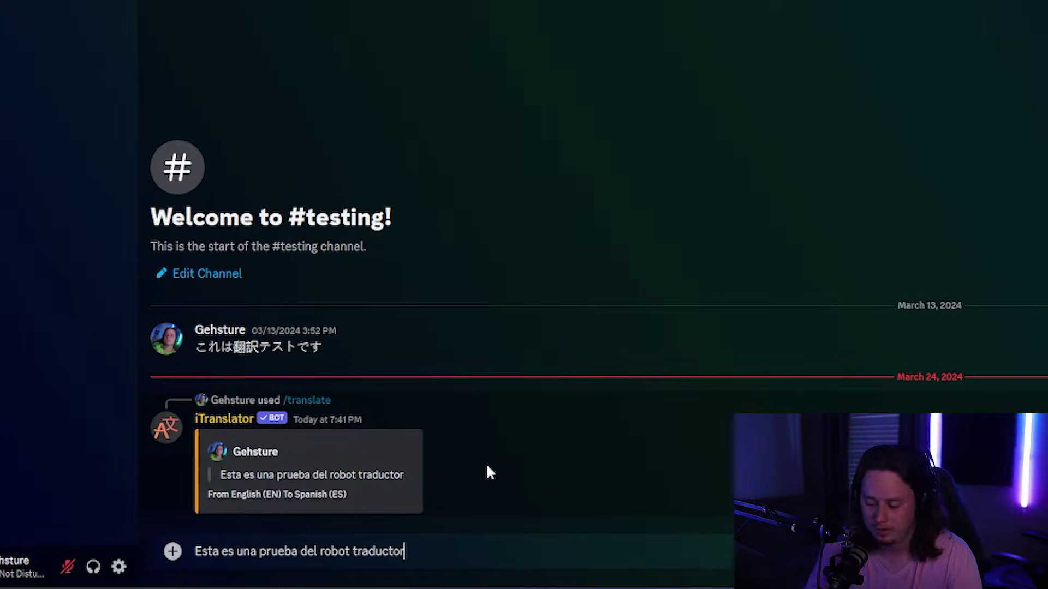
key("Return")
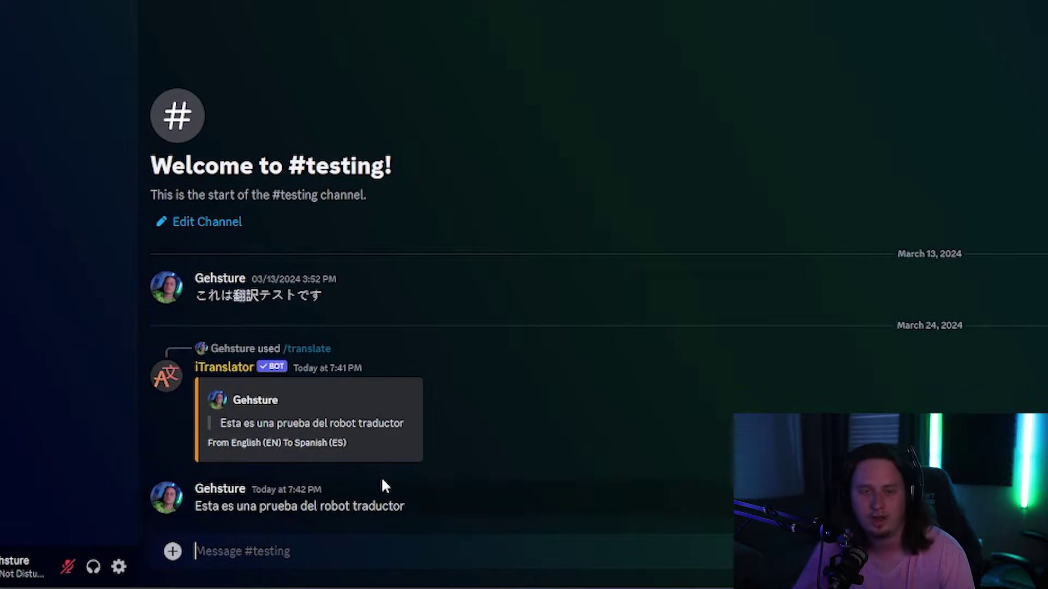
Run /translate on the pasted Spanish sentence with target English and source Spanish
type("/")
left_click(512, 223)
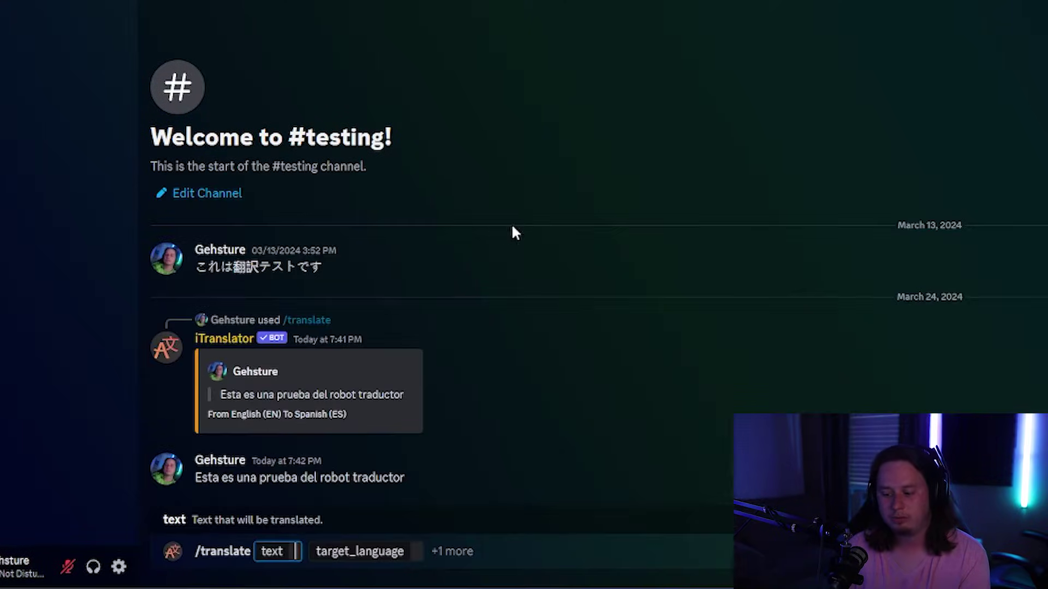
key("ctrl+v")
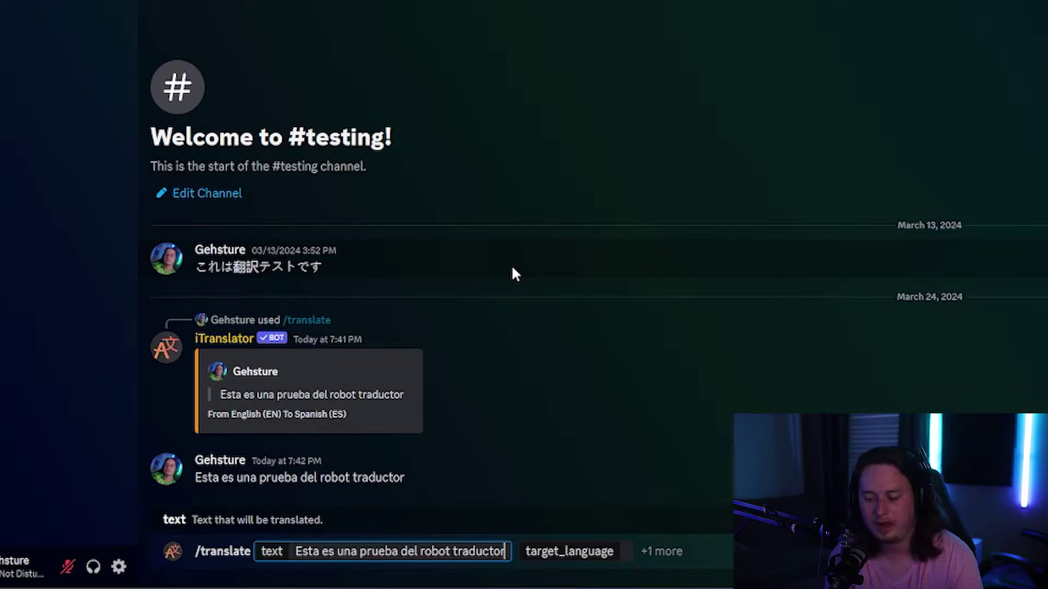
key("Tab")
type("en")
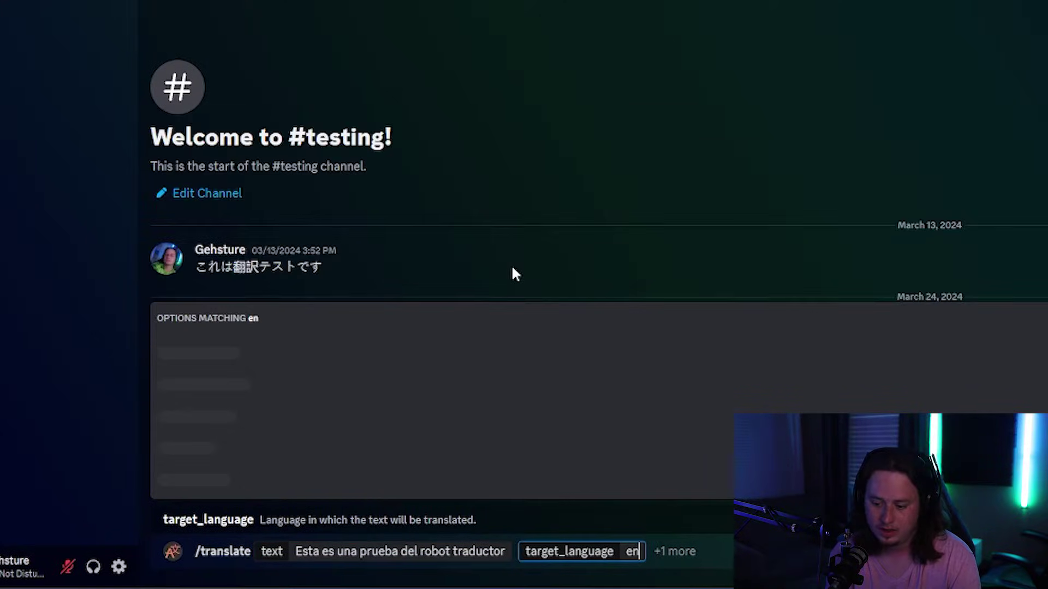
type("gl")
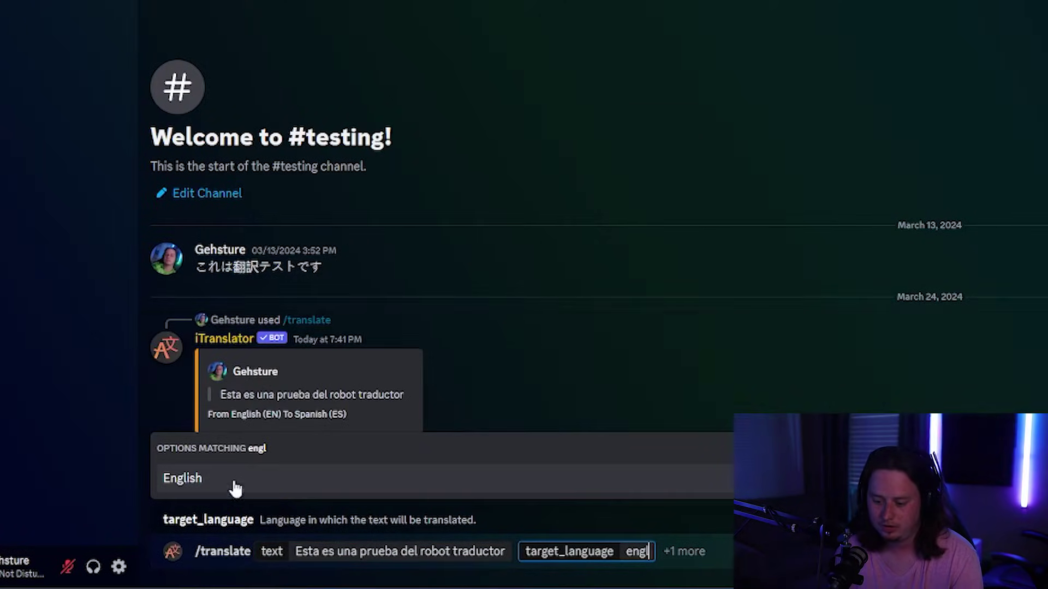
left_click(236, 480)
left_click(346, 480)
type("span")
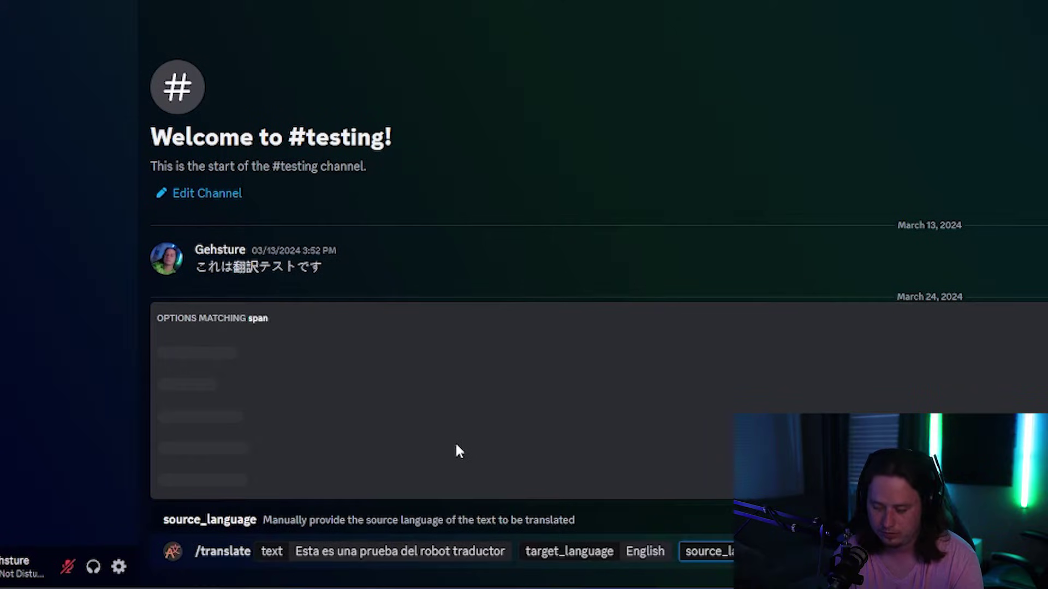
type("si")
key("BackSpace")
key("BackSpace")
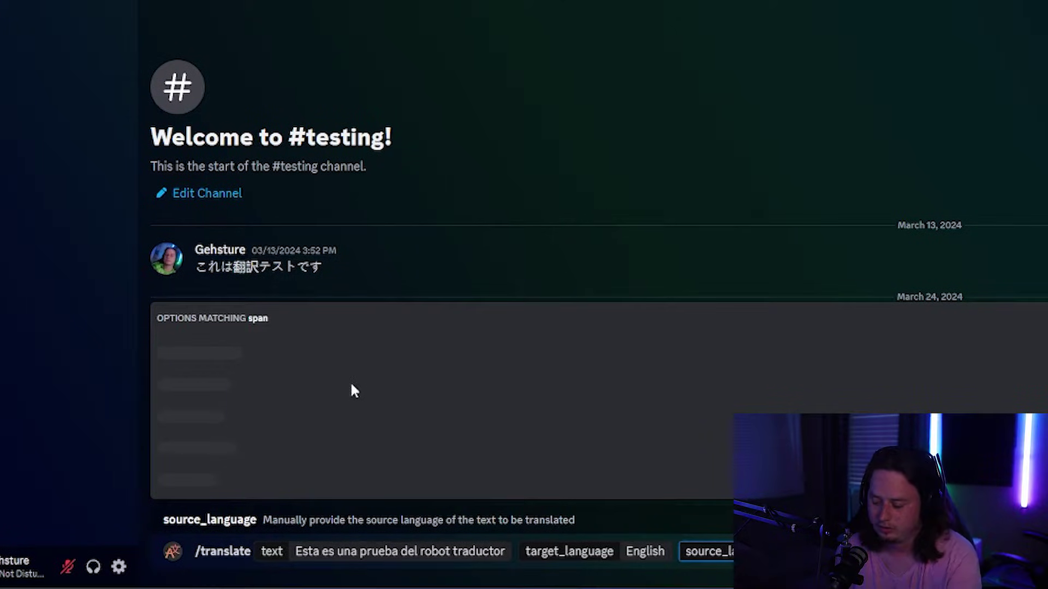
left_click(224, 477)
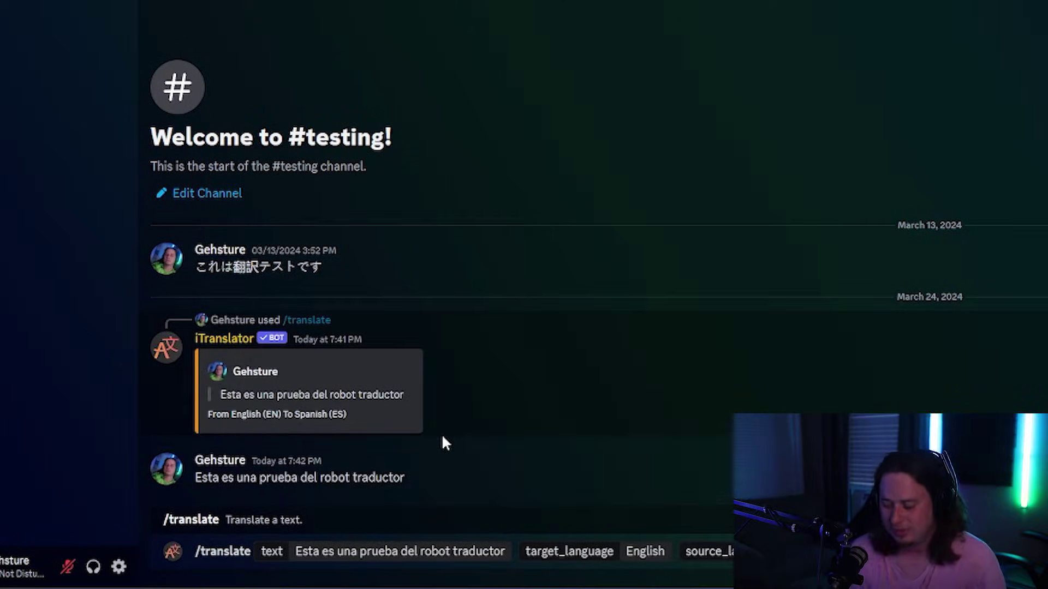
key("Return")
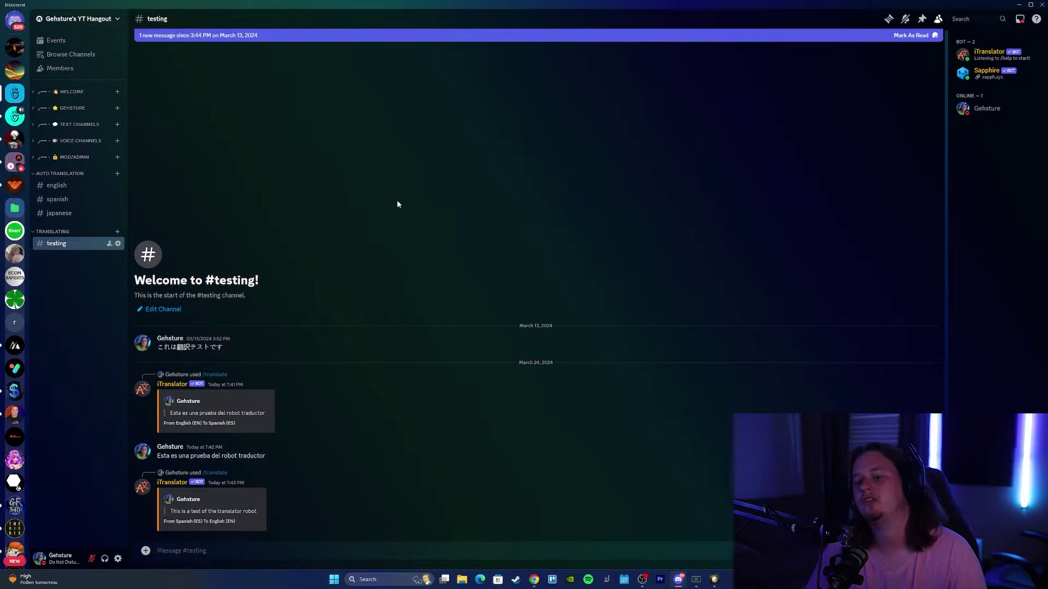
Compare the 'hello, this is a test' message in #english with its #spanish auto-translation
left_click(79, 192)
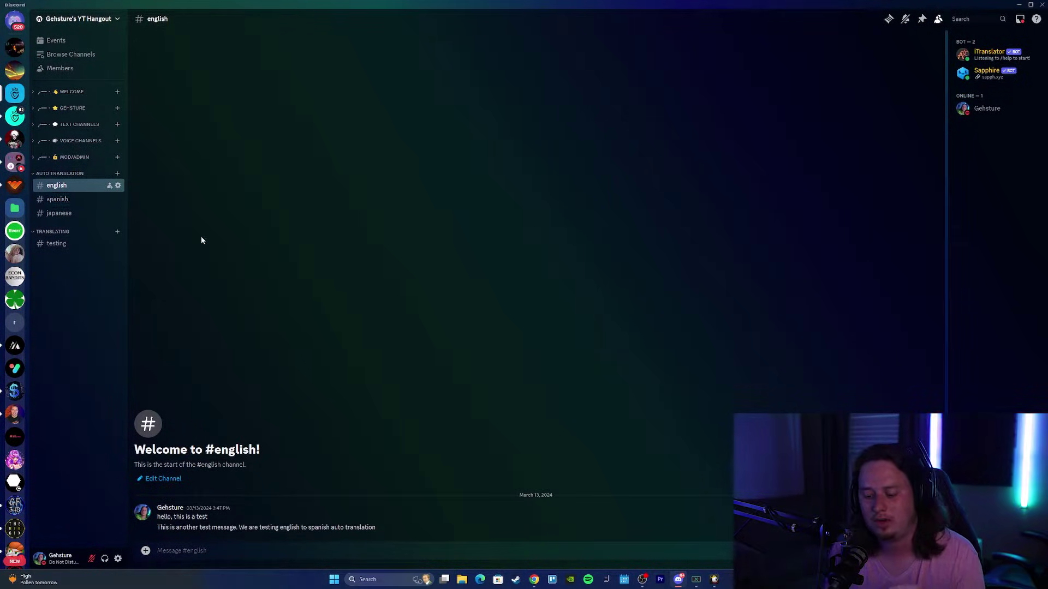
left_click_drag(217, 517, 157, 519)
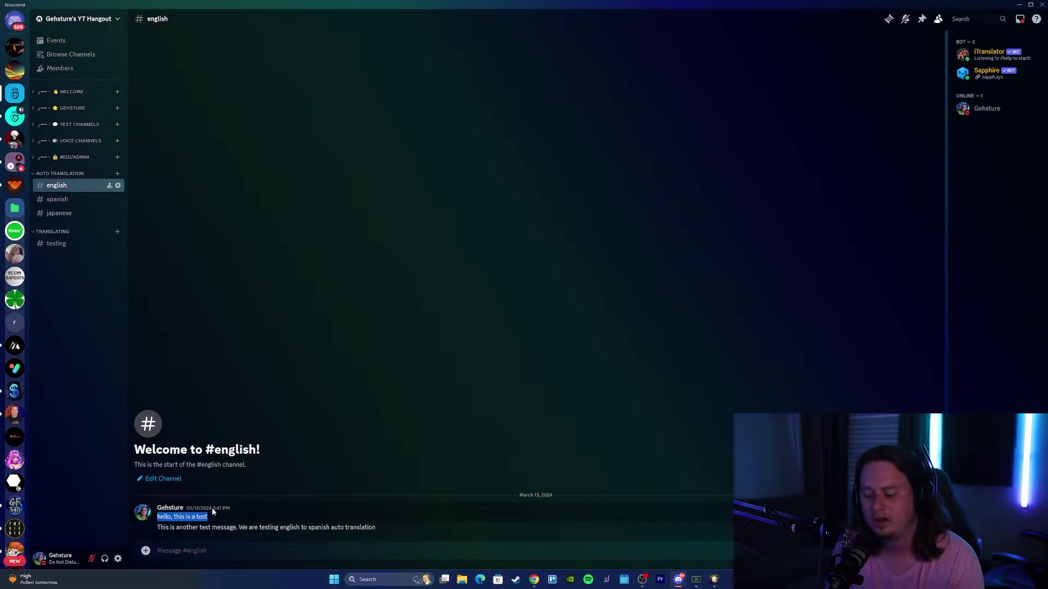
left_click(195, 496)
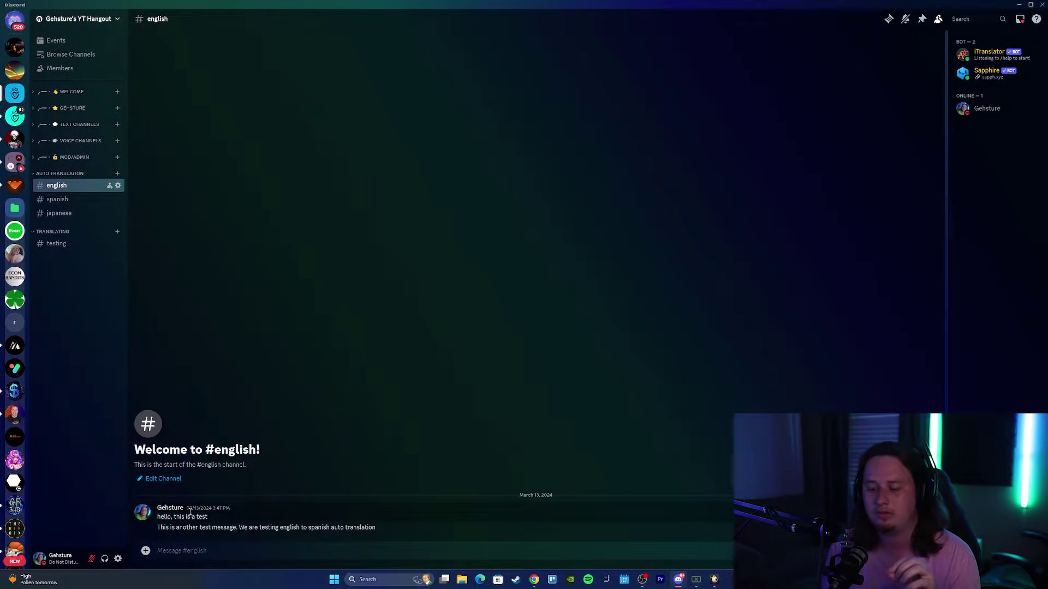
left_click(68, 201)
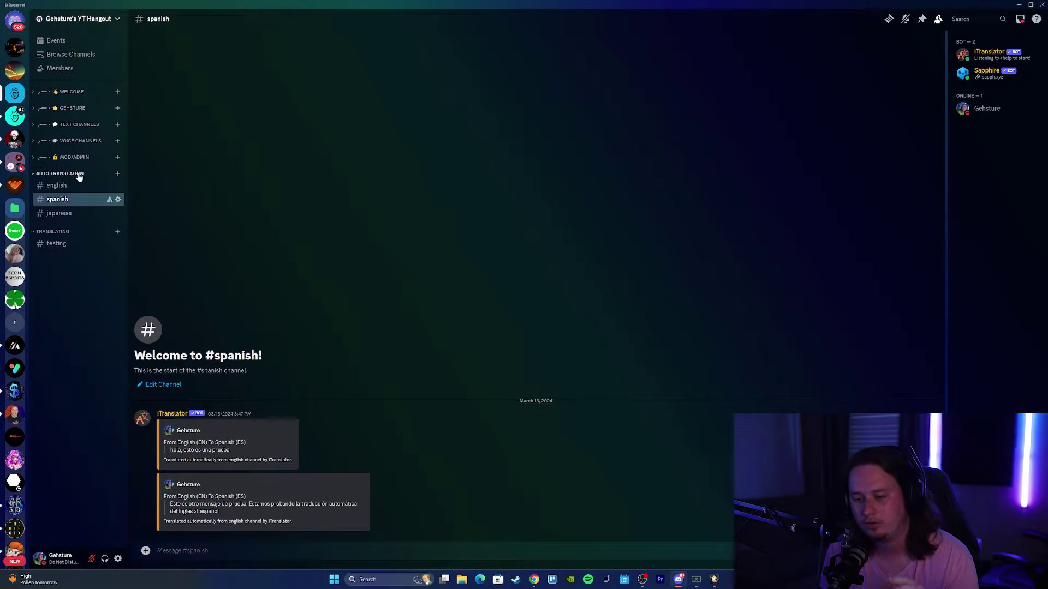
left_click_drag(307, 503, 171, 452)
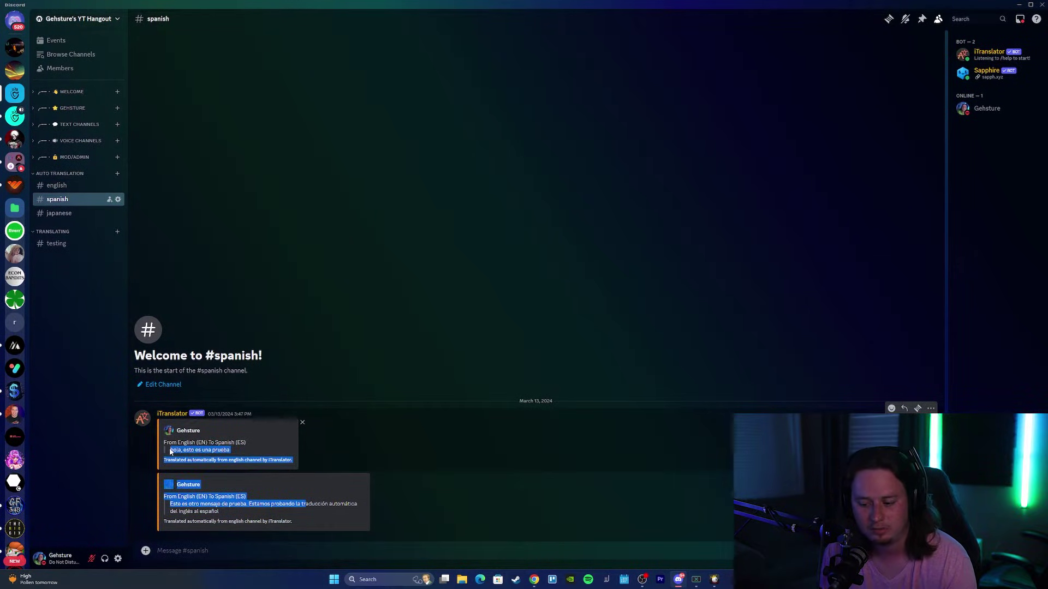
left_click(79, 187)
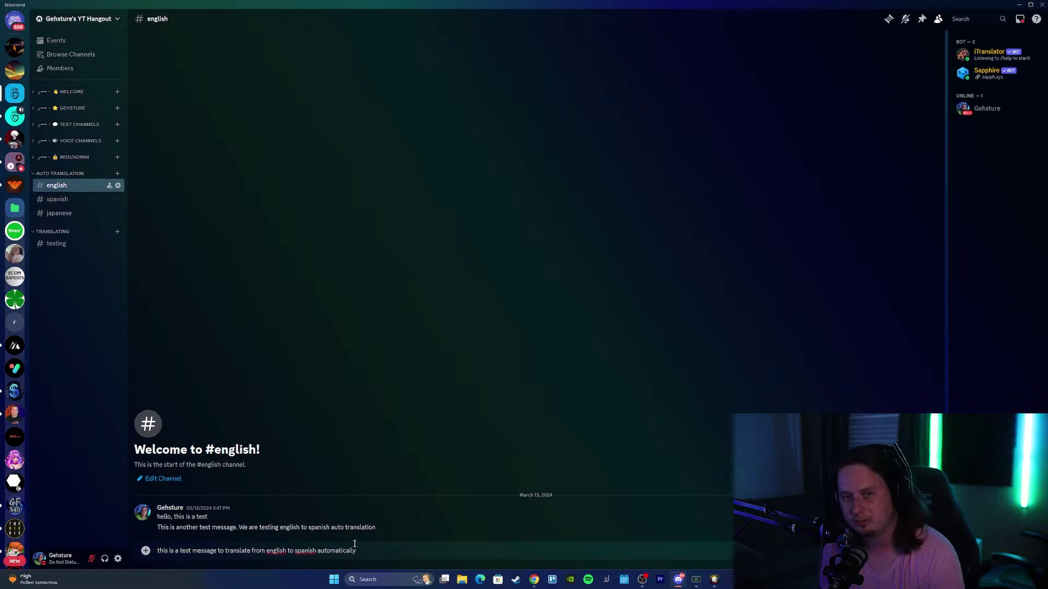
Send the English test message and inspect its Spanish auto-translation in #spanish
key("Return")
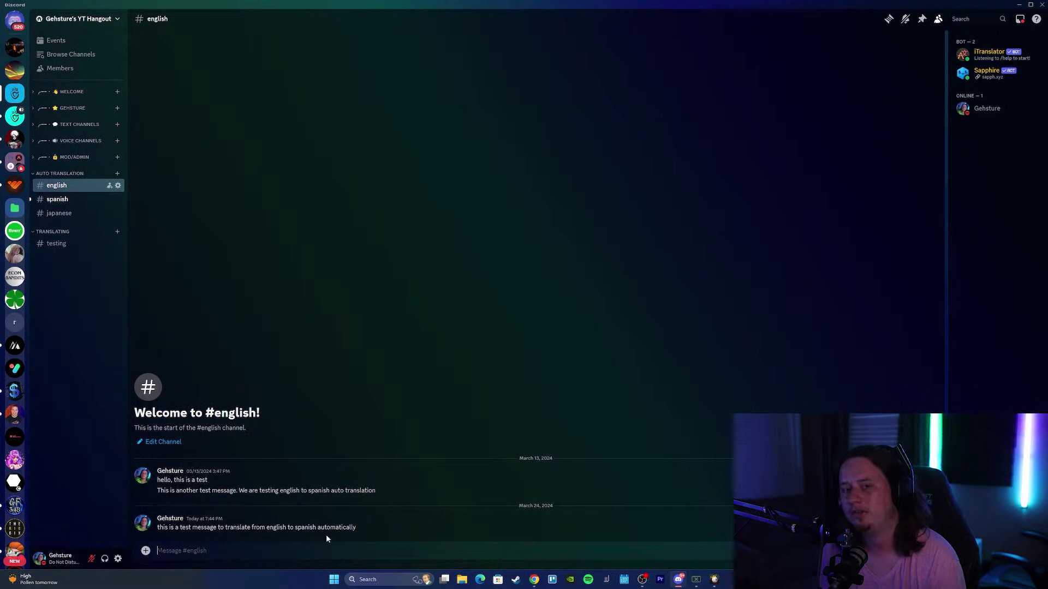
left_click(71, 202)
left_click_drag(328, 511, 216, 504)
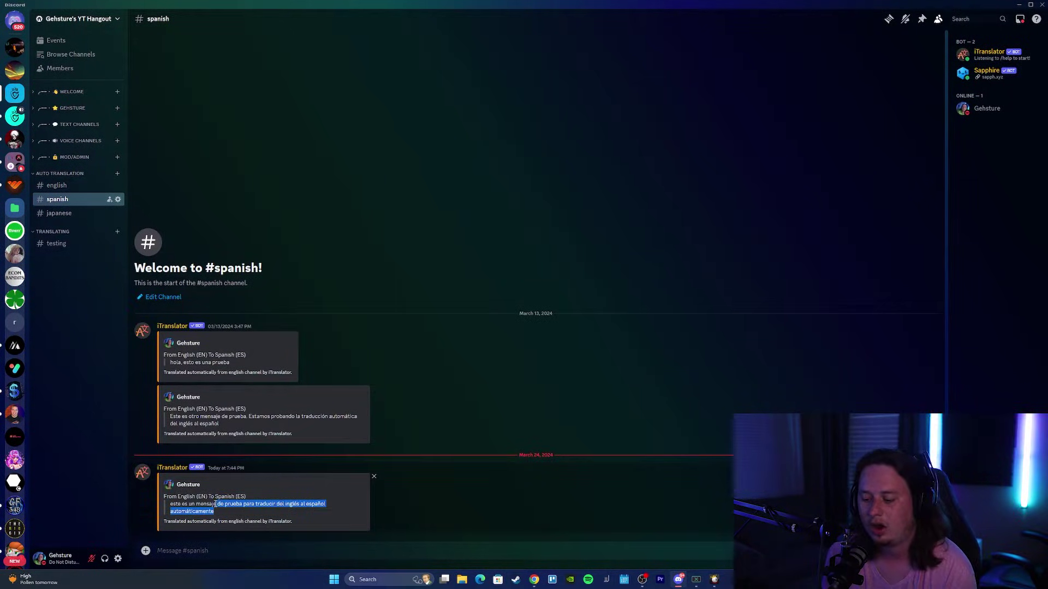
left_click(177, 503)
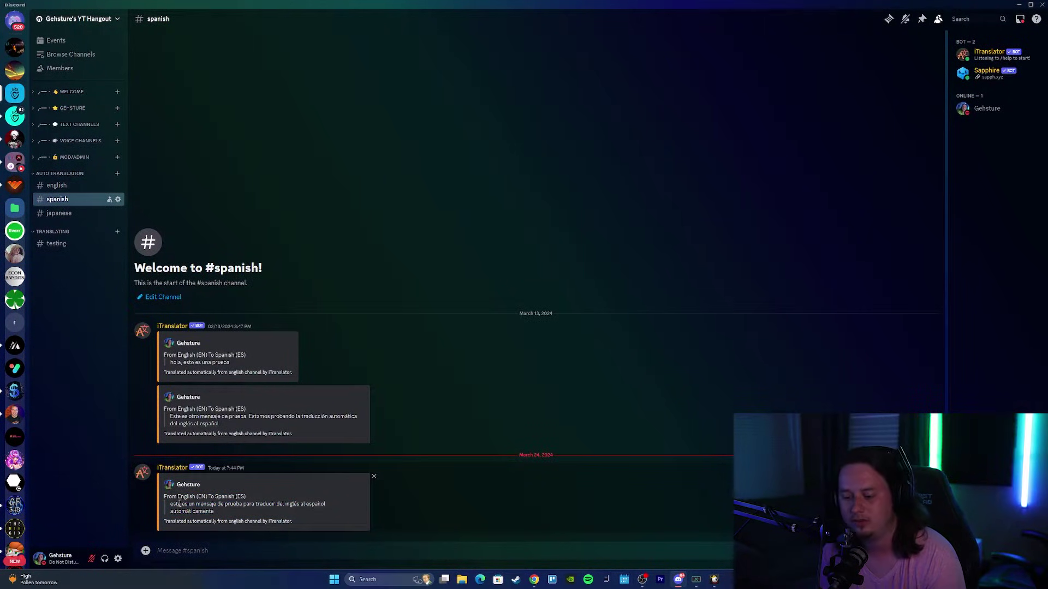
left_click_drag(171, 505, 165, 496)
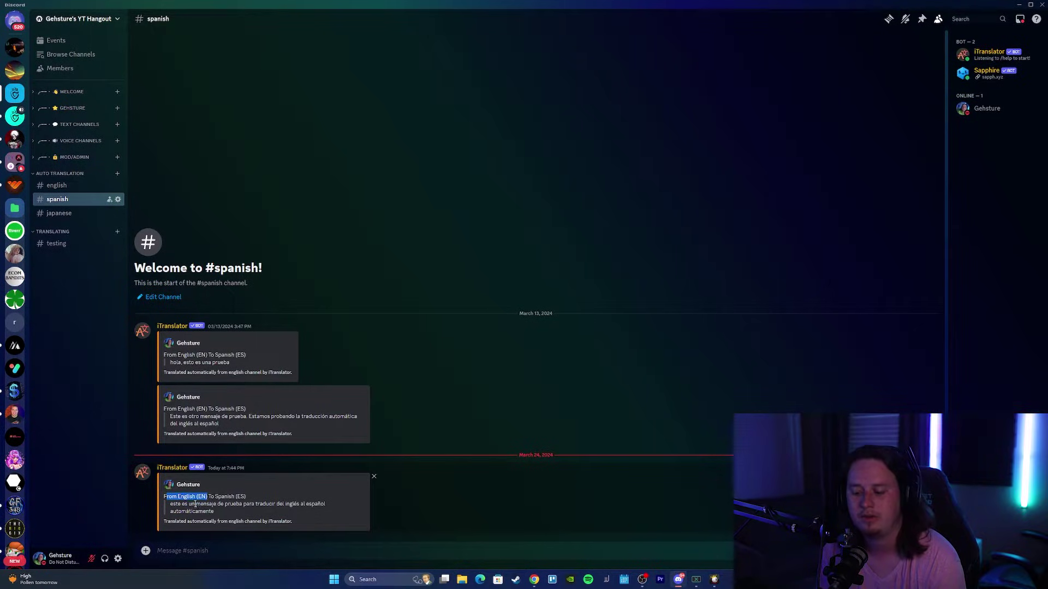
left_click(175, 506)
triple_click(175, 506)
left_click(210, 506)
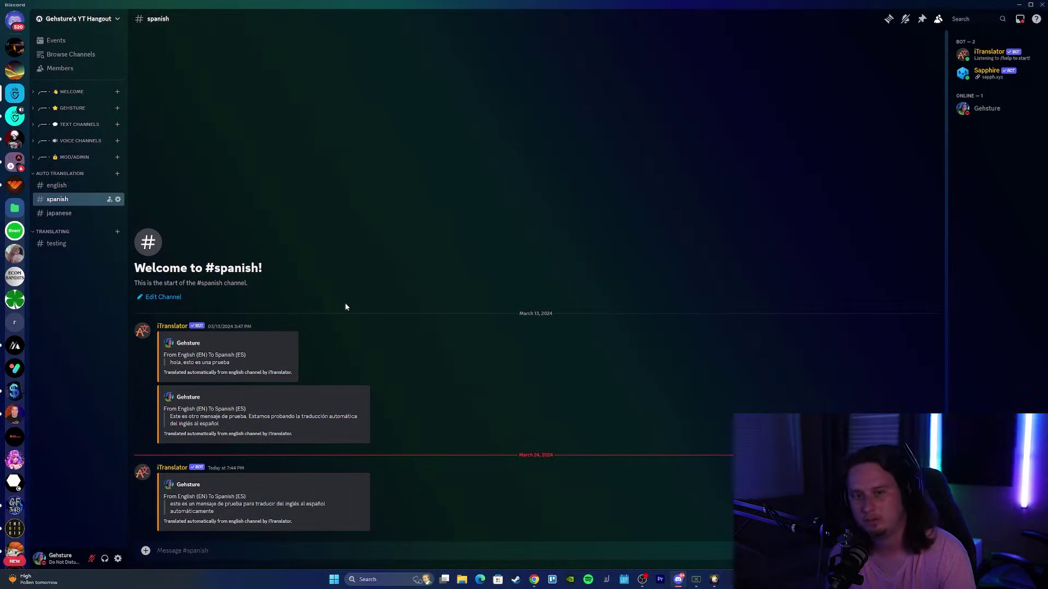
left_click(87, 187)
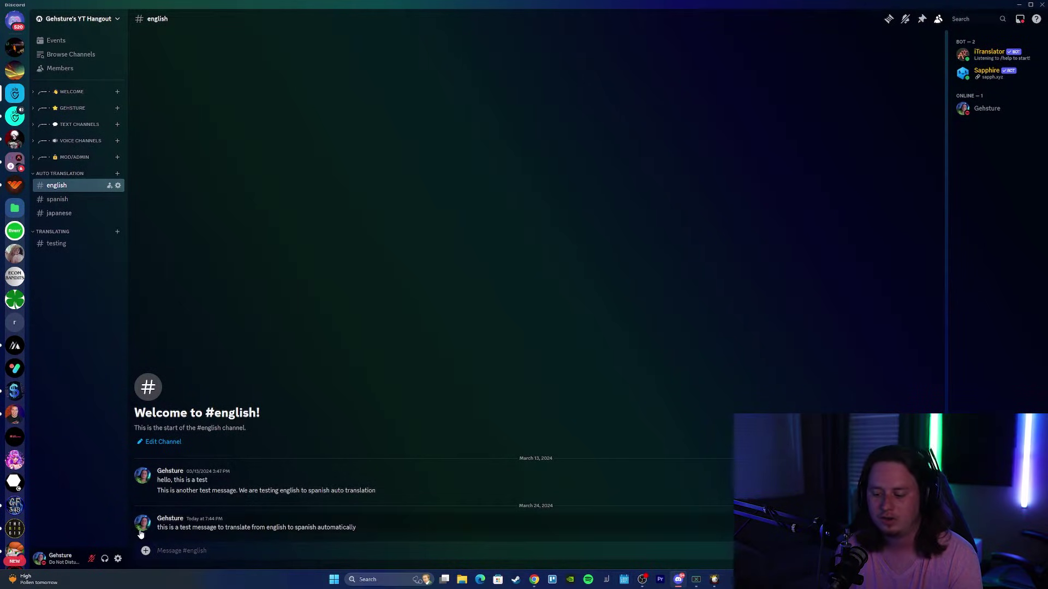
left_click_drag(292, 527, 206, 527)
Move through #spanish and #japanese to #english-2, then list commands with /autotra
left_click(60, 199)
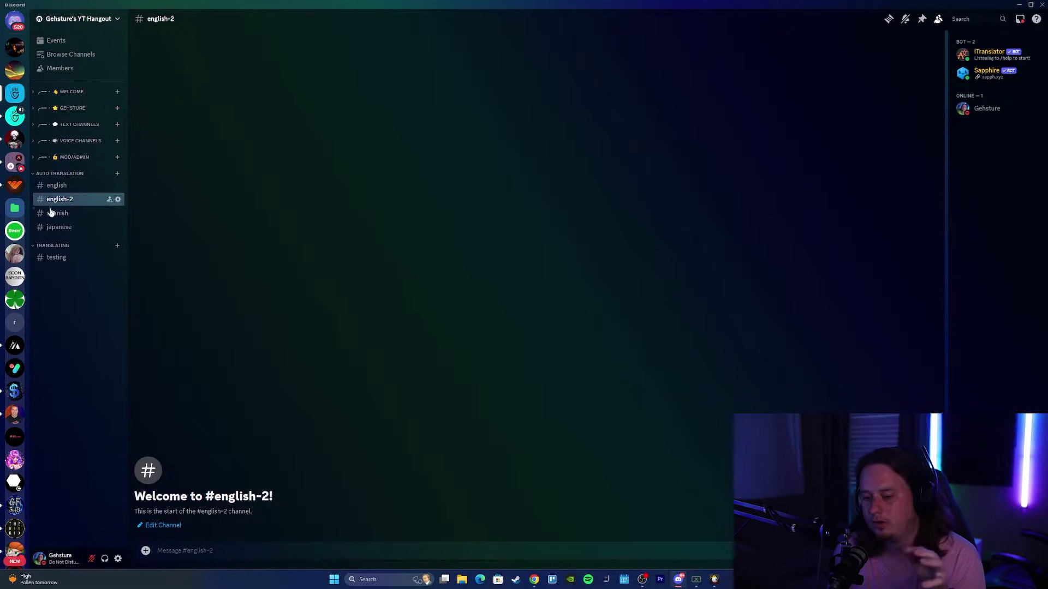
left_click(77, 229)
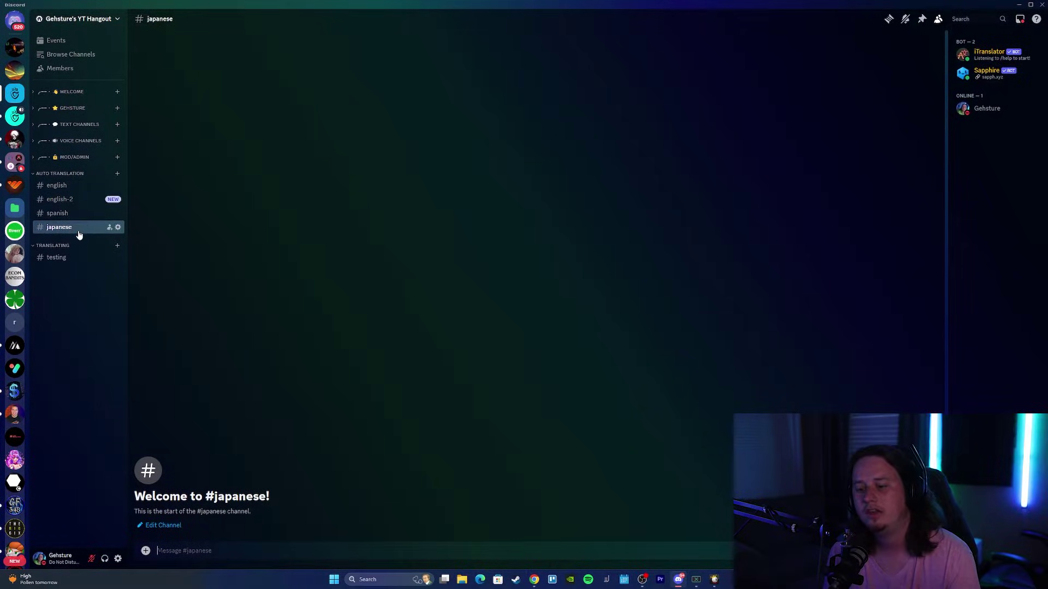
left_click(90, 202)
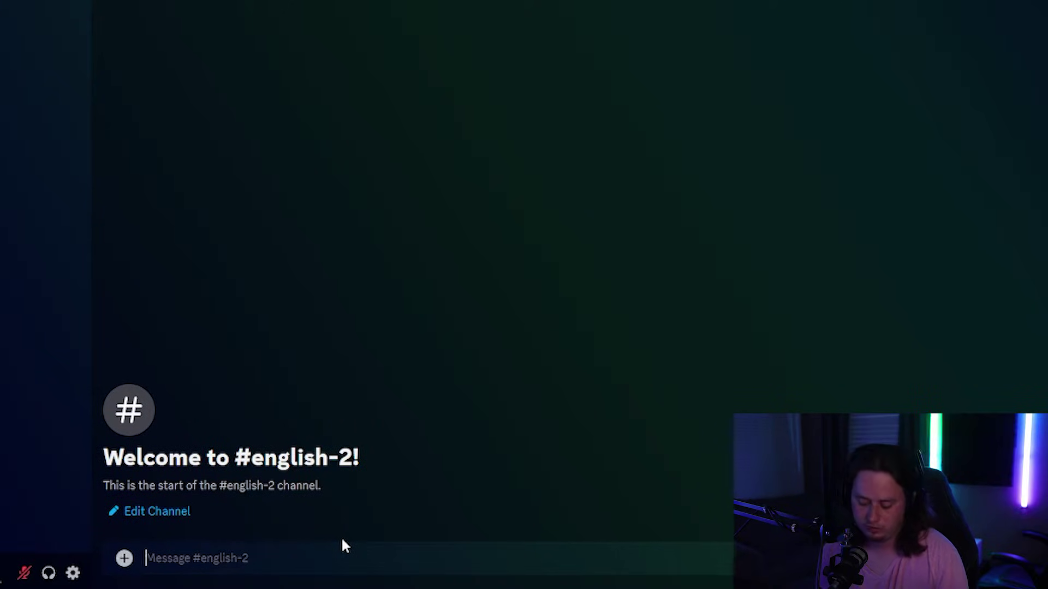
type("/au")
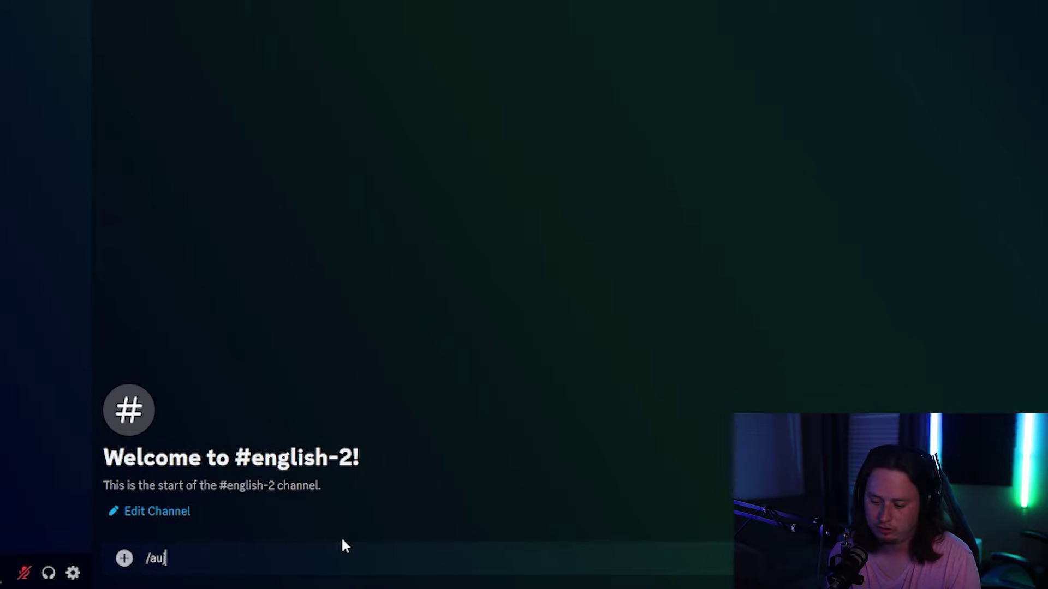
type("totra")
scroll(258, 309, "down", 1)
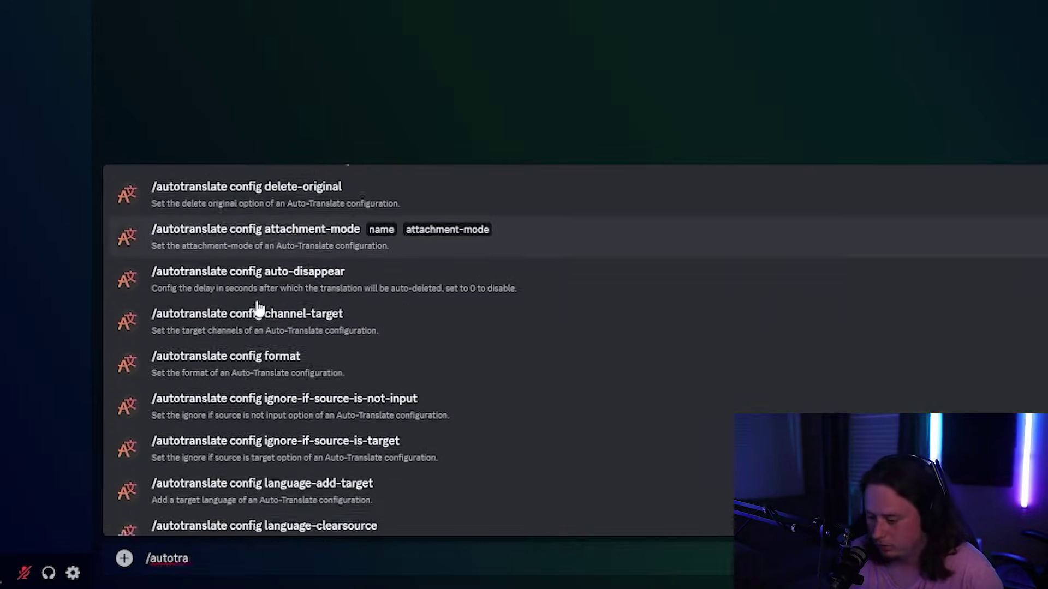
scroll(258, 308, "down", 6)
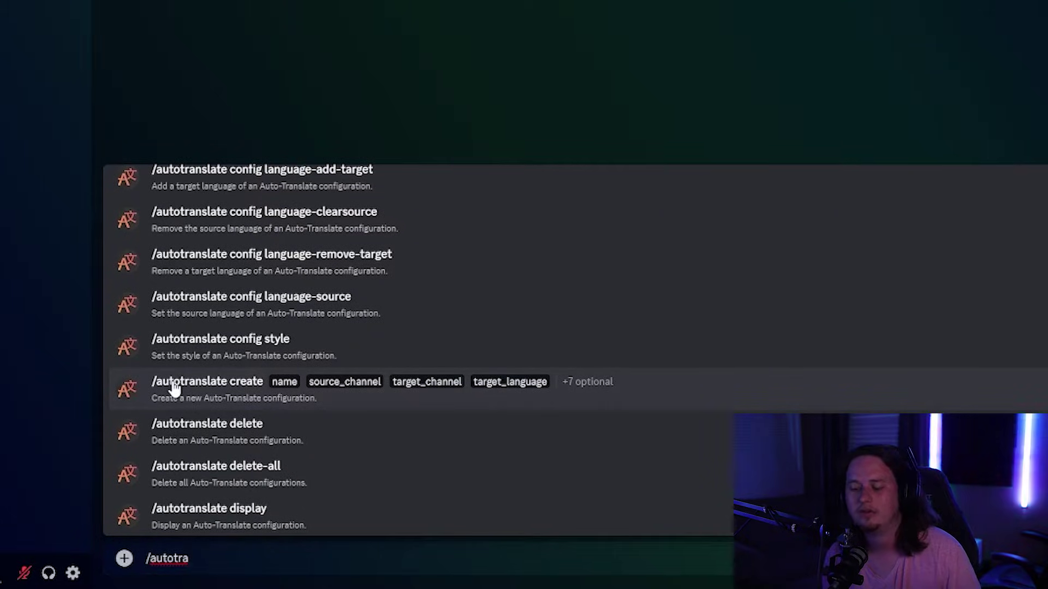
Start /autotranslate create named english-japanese, from #english-2 to #japanese
left_click(174, 388)
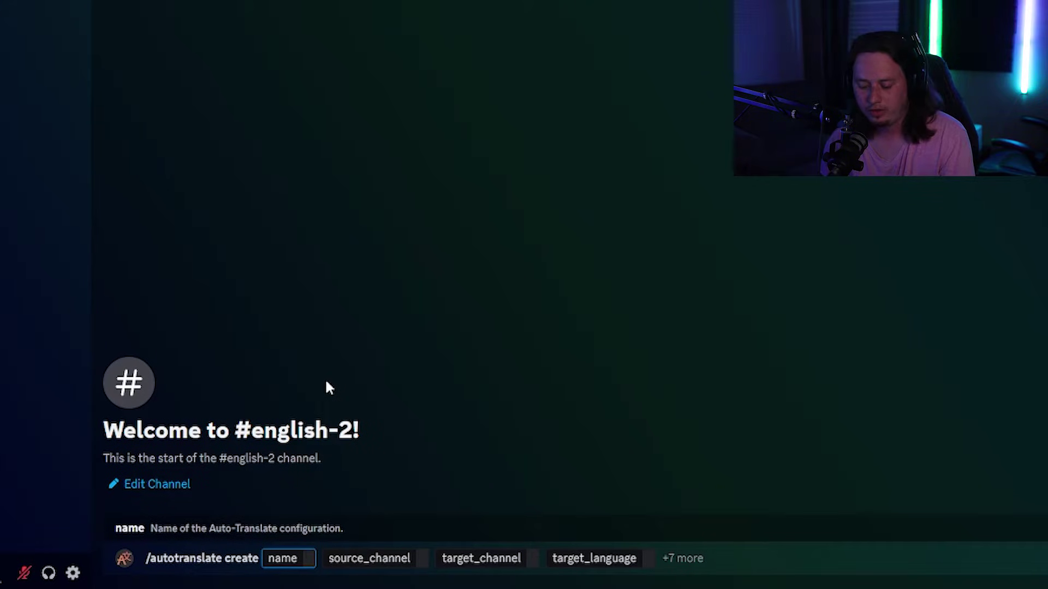
type("english")
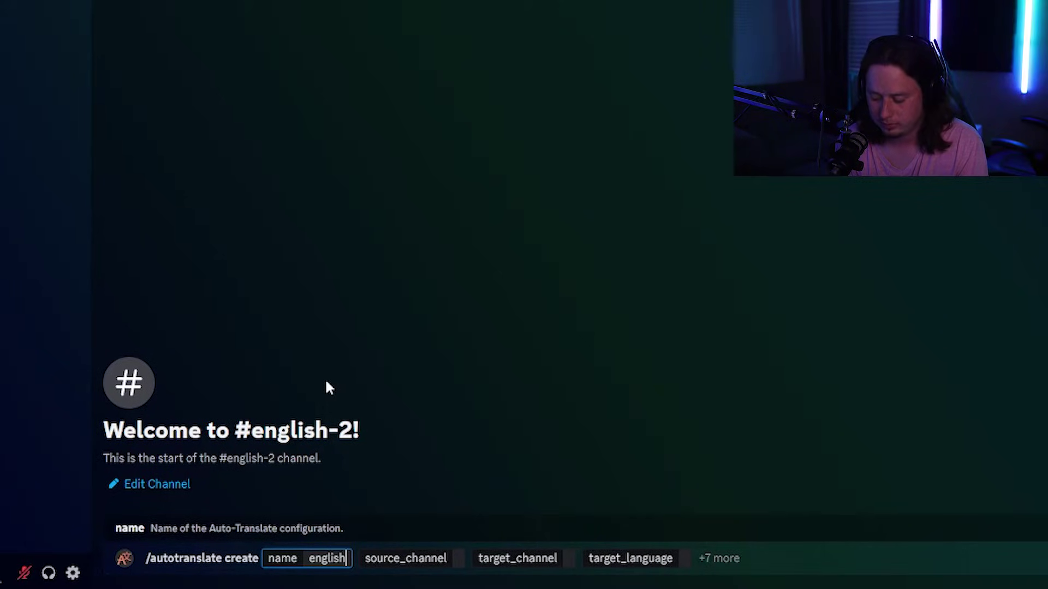
type("-japanese")
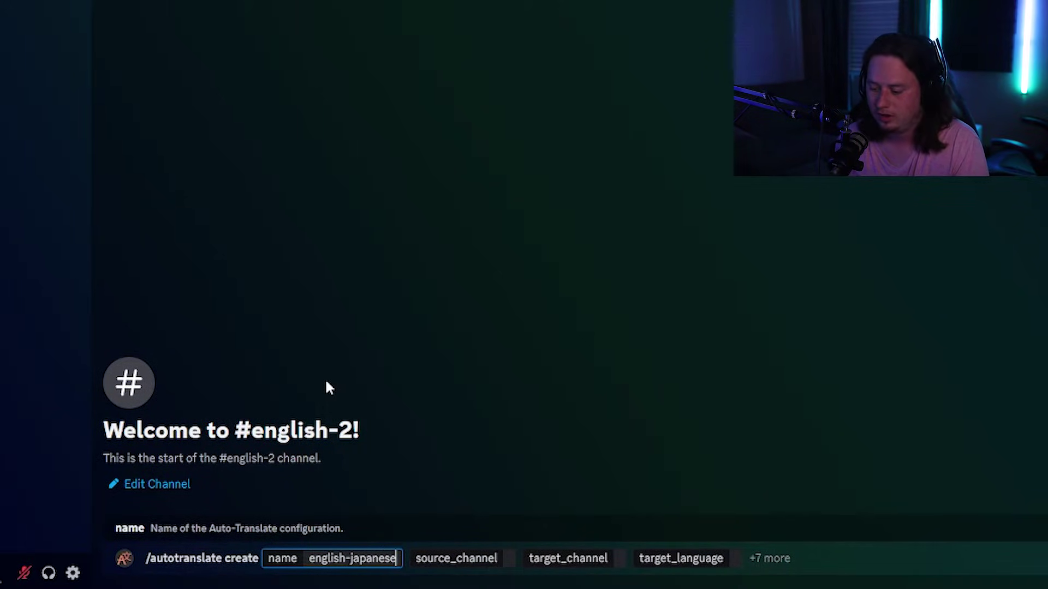
key("Tab")
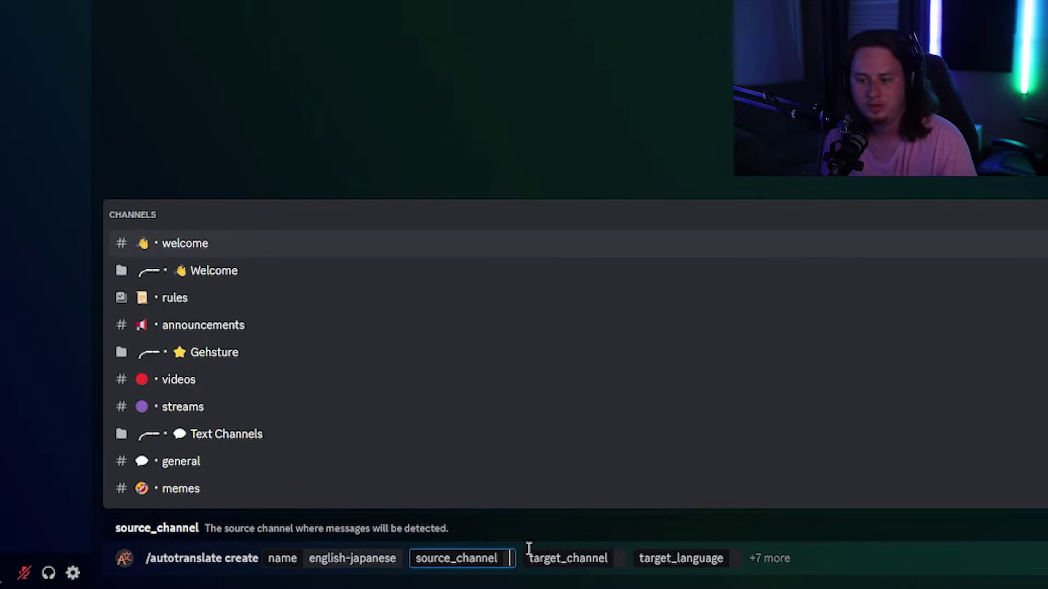
type("engl")
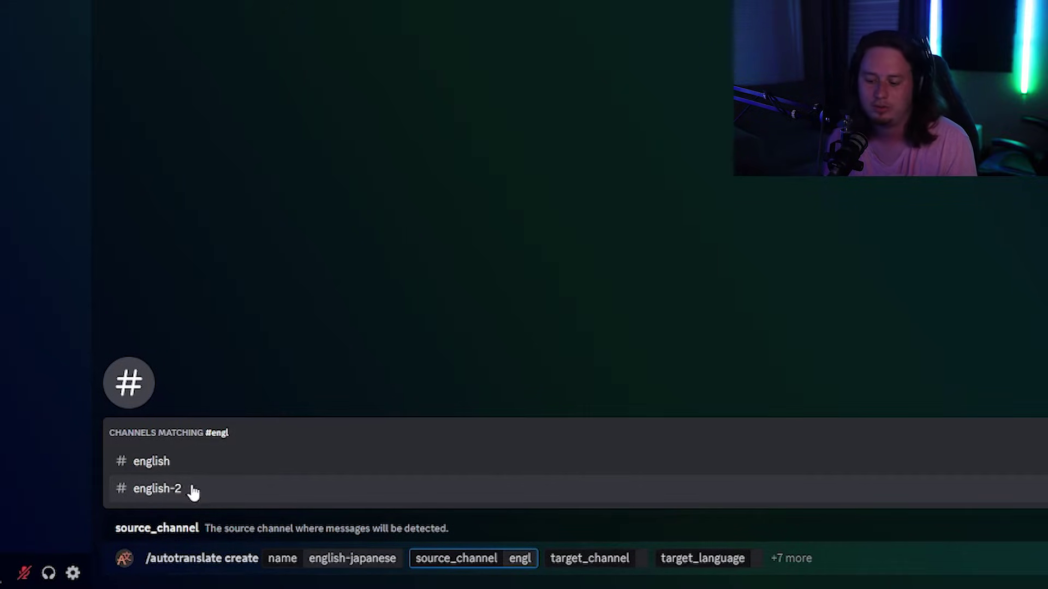
left_click(197, 494)
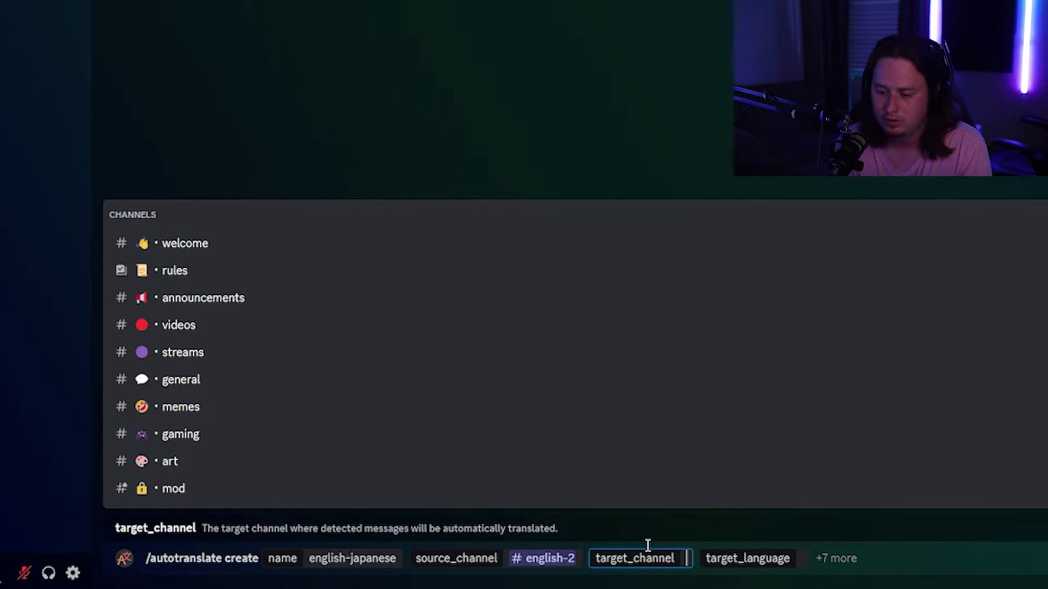
type("japa")
left_click(485, 496)
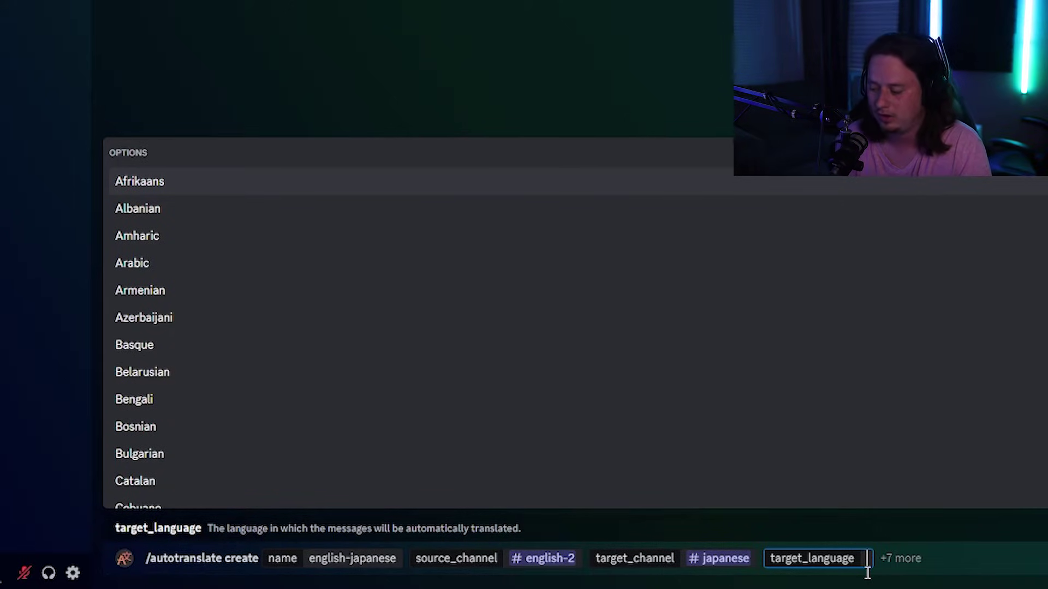
Set target language Japanese and source language English, then send the command
type("japa")
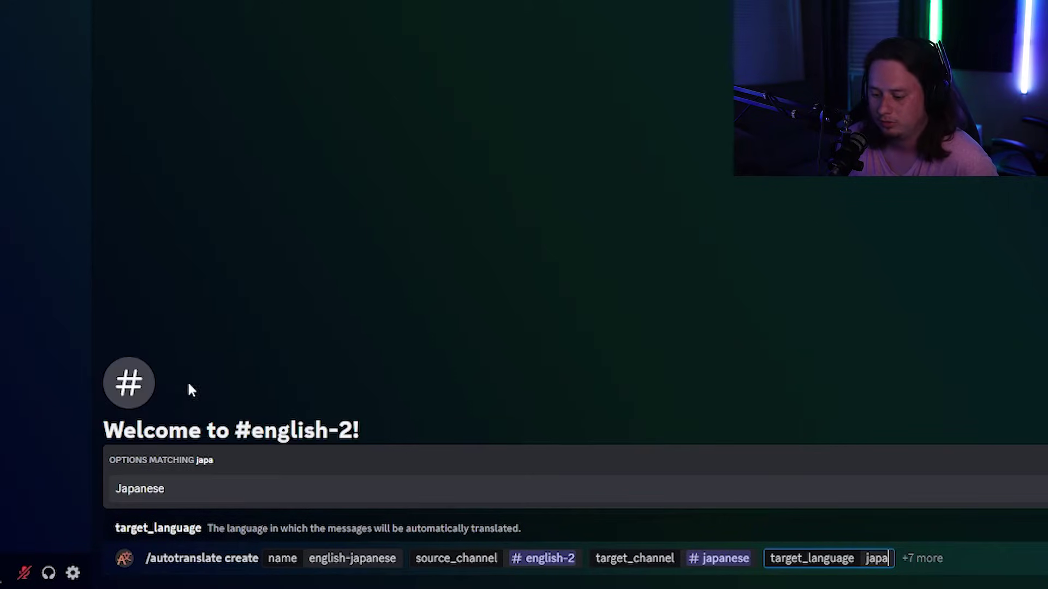
left_click(318, 494)
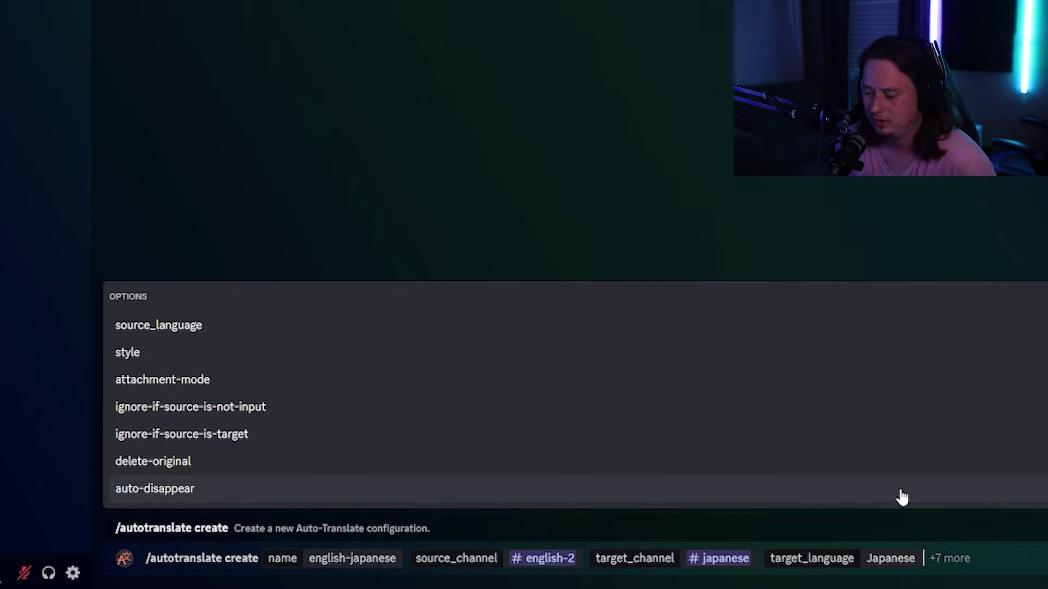
left_click(390, 330)
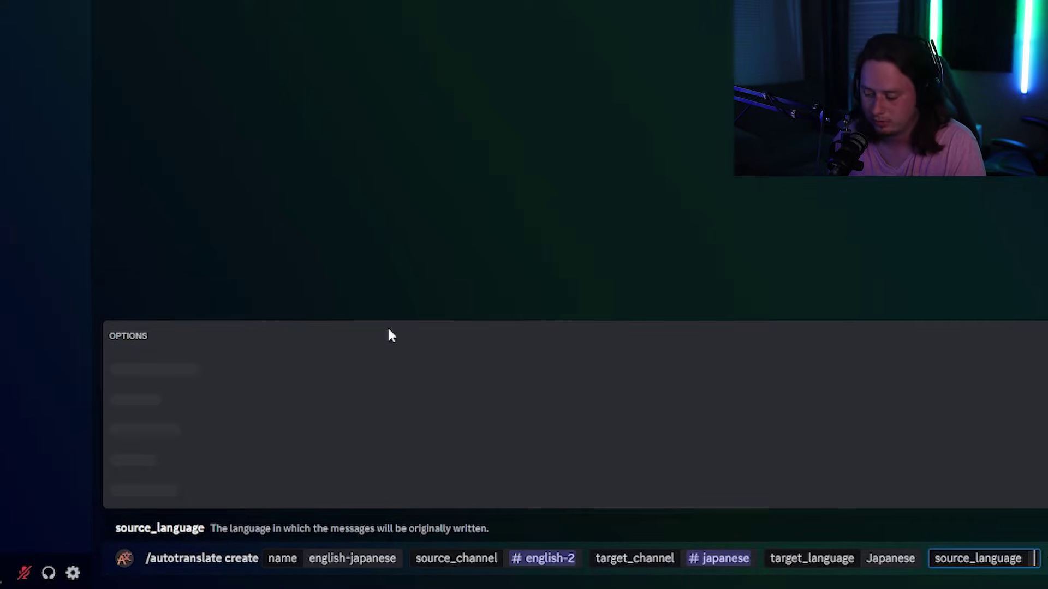
type("en")
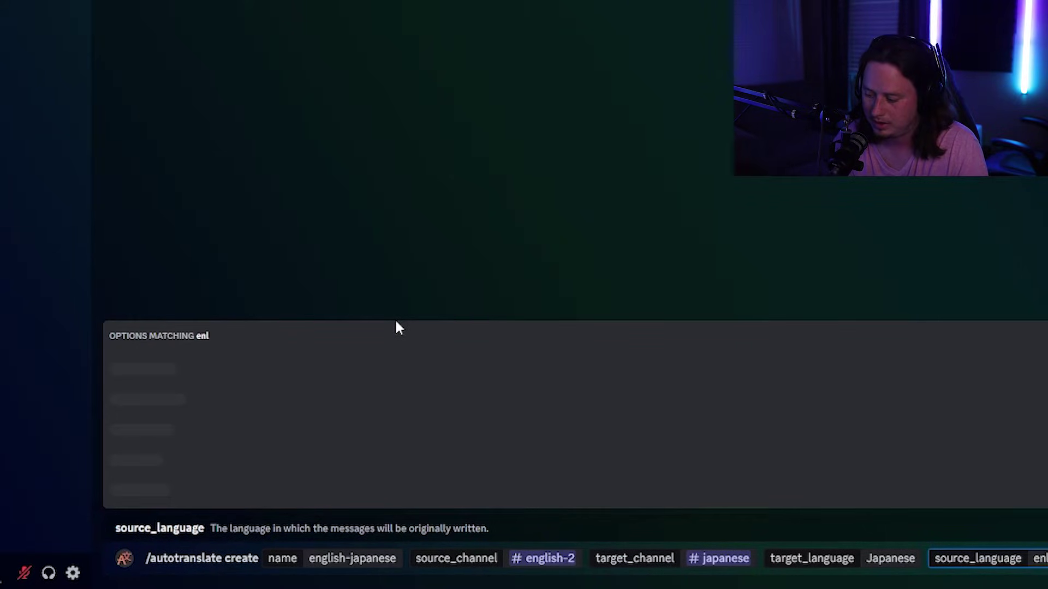
type("gli")
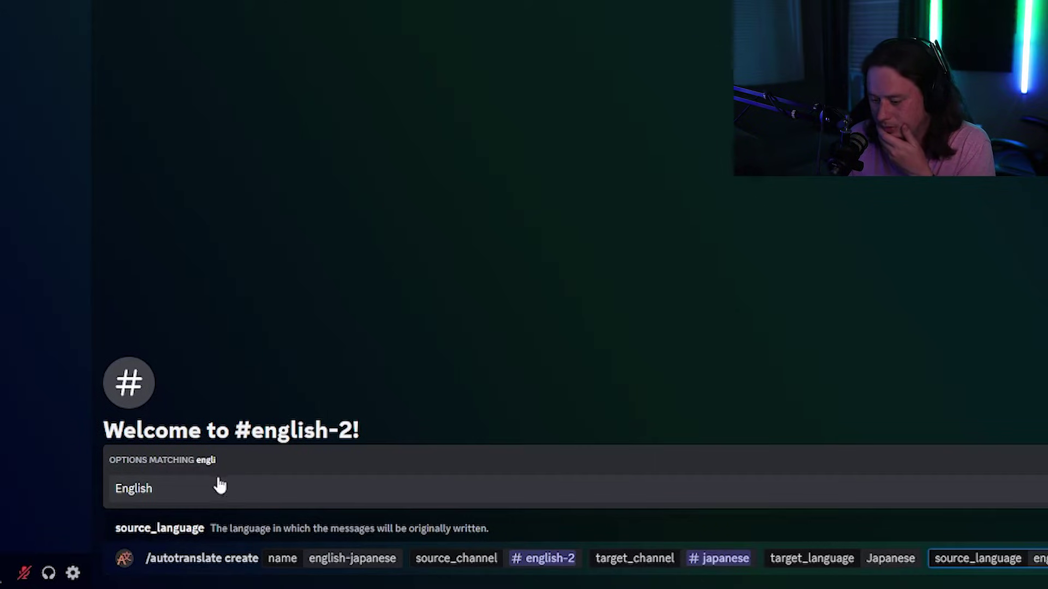
left_click(220, 486)
key("Return")
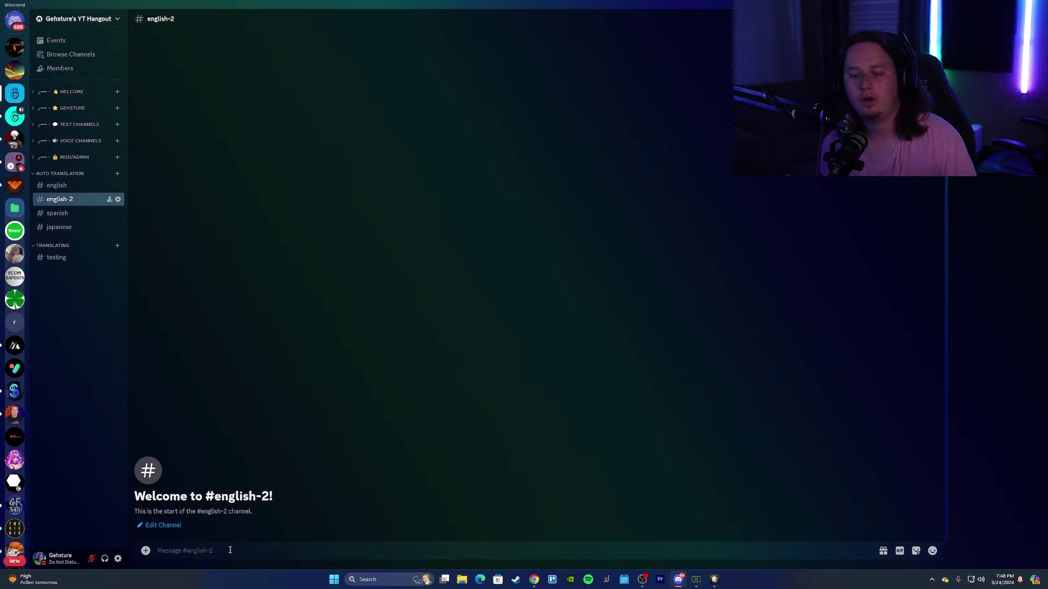
Post 'test' in #english-2 and check its Japanese translation テスト in #japanese
type("test")
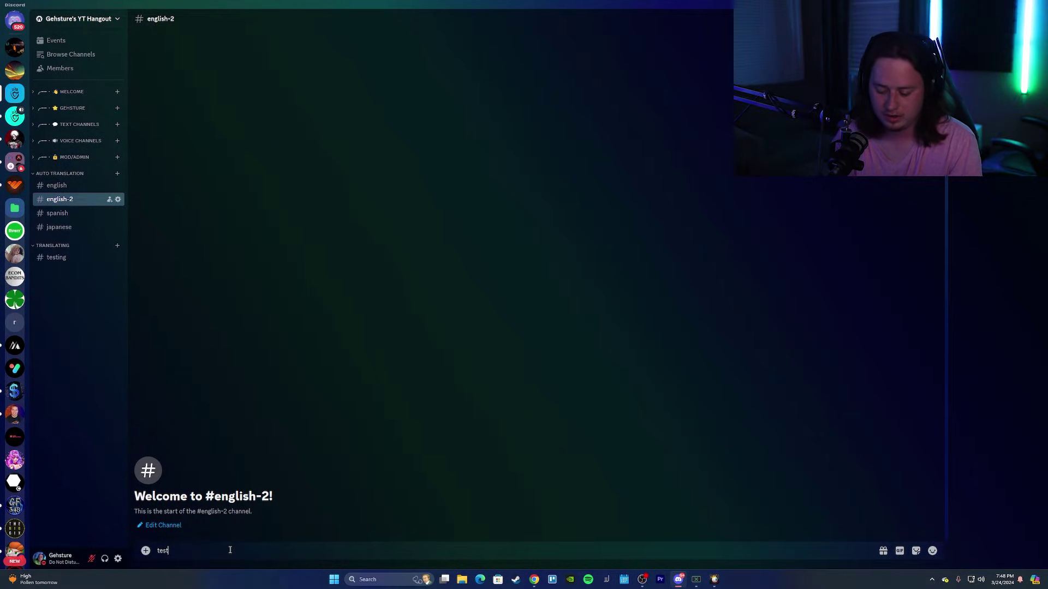
key("Return")
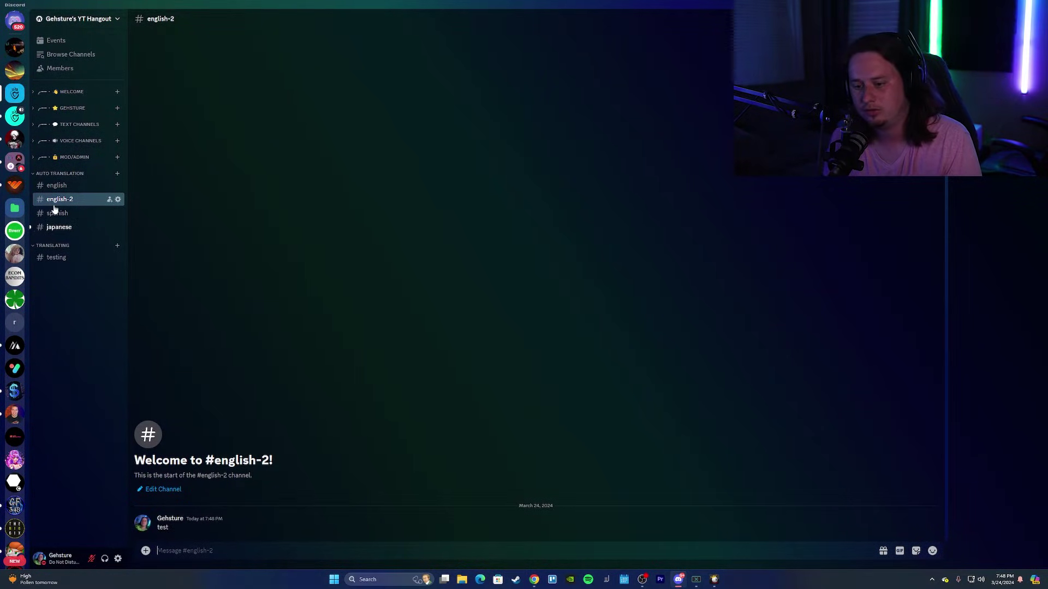
left_click(71, 229)
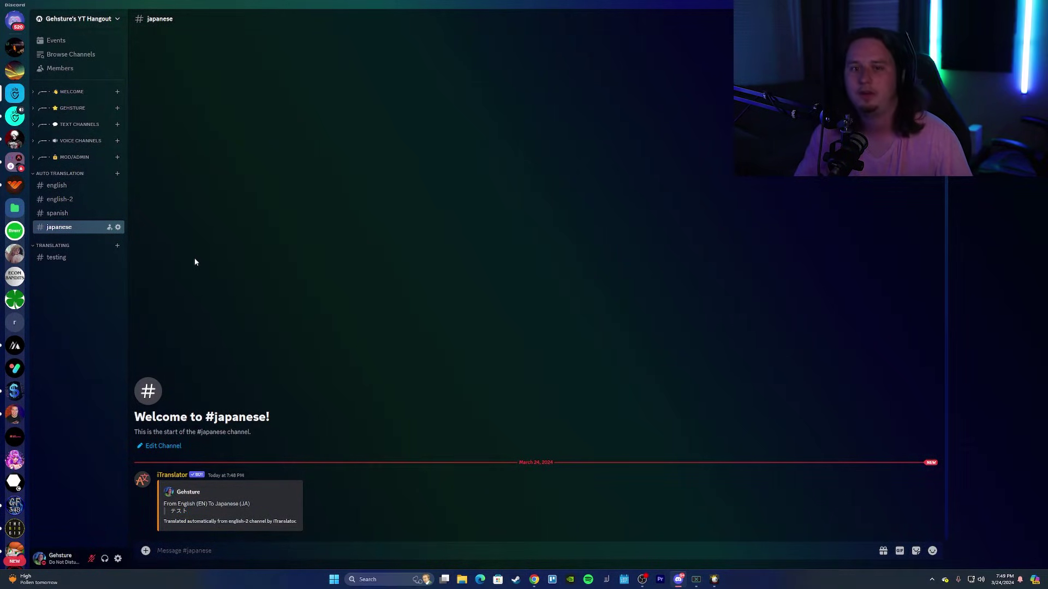
left_click(83, 201)
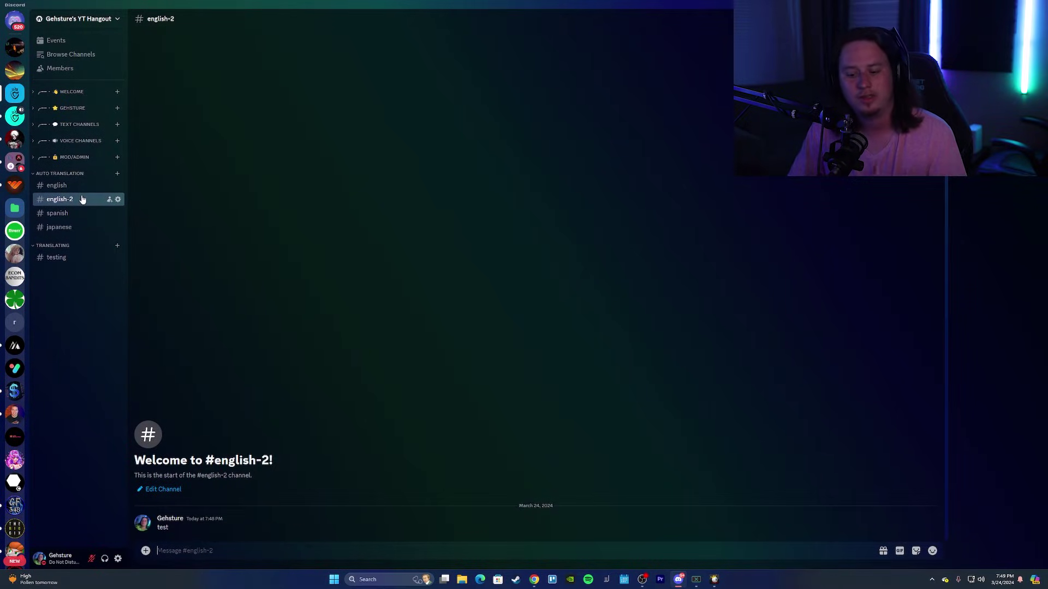
key("alt+Down")
key("alt+Down")
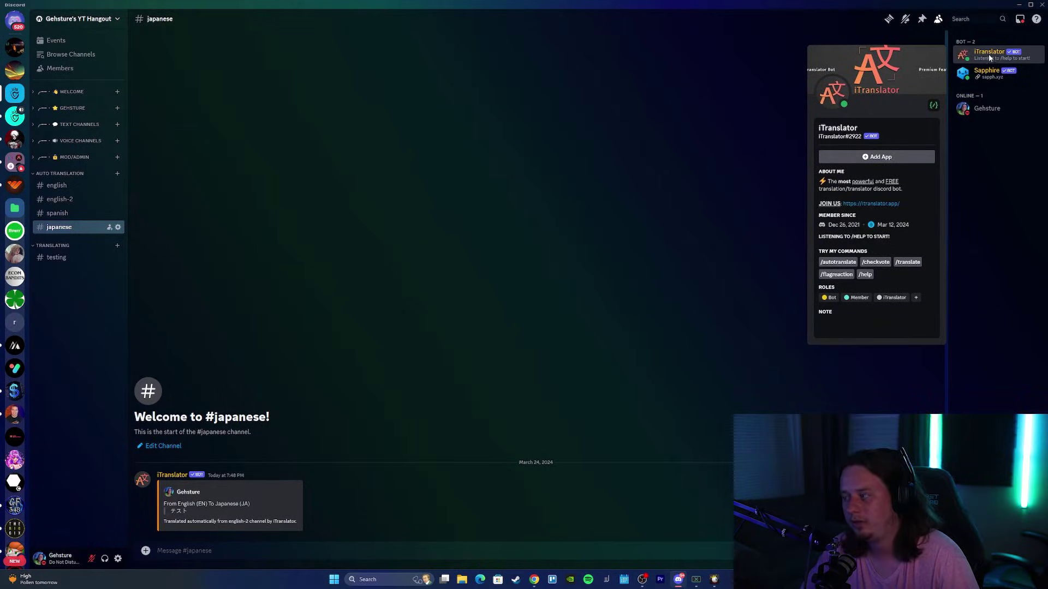
Add iTranslator to your own account as an app usable everywhere
left_click(901, 159)
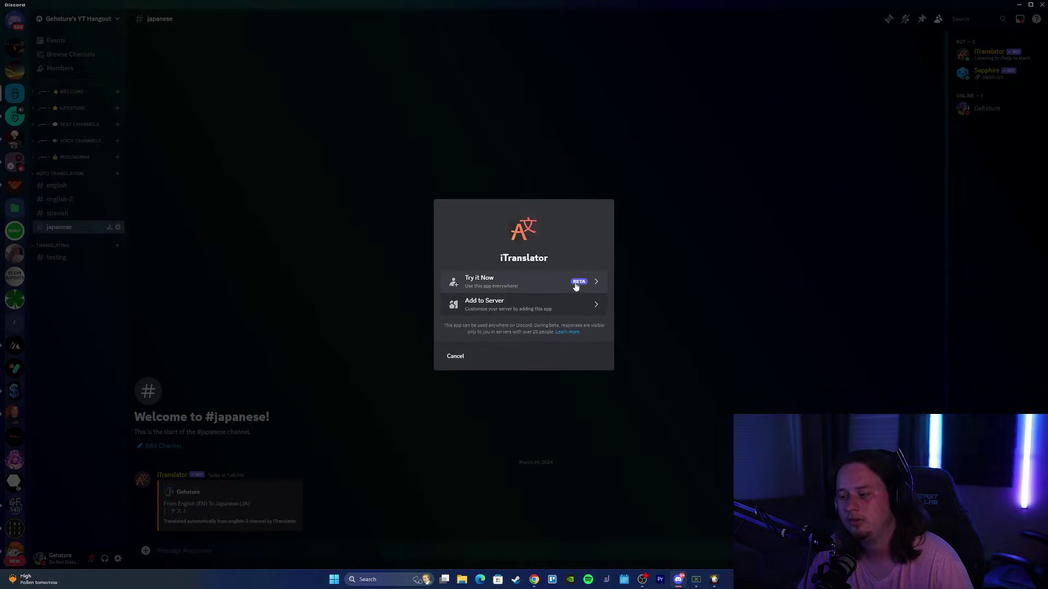
left_click(522, 283)
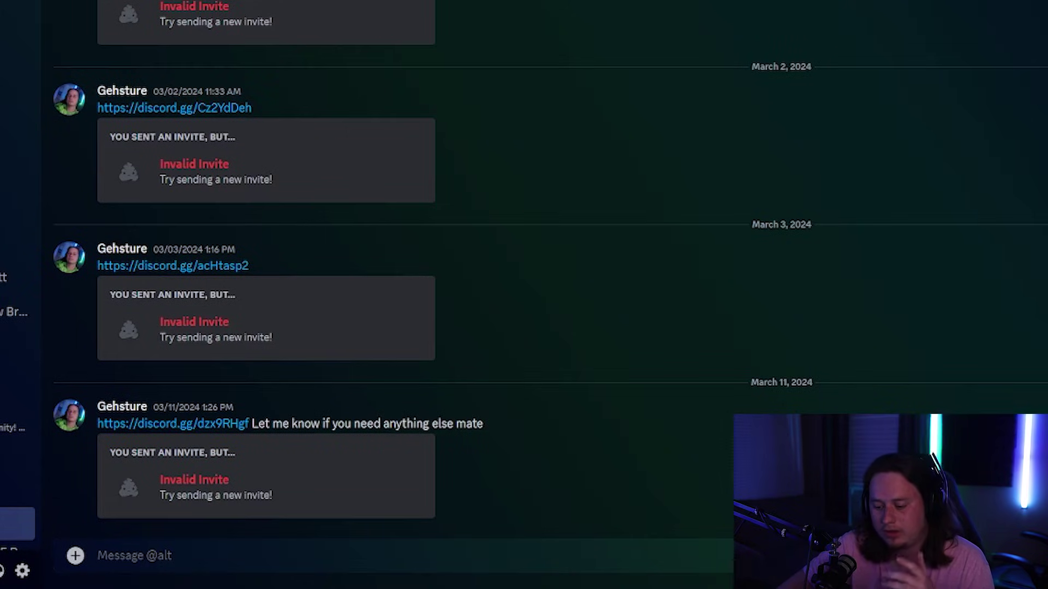
Send a /translate request turning a test sentence into Spanish in the DM
type("/")
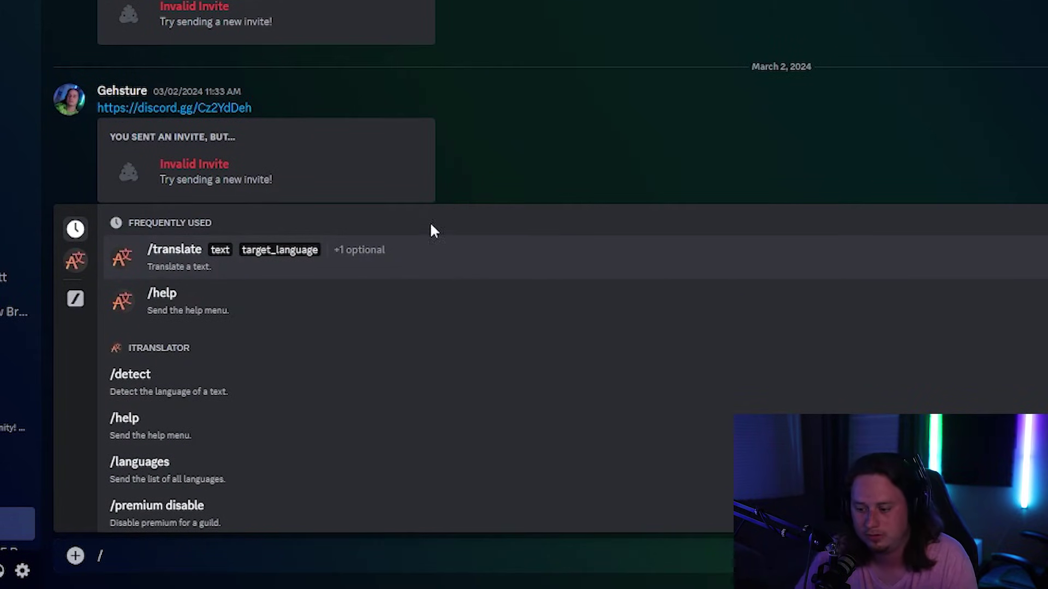
left_click(448, 249)
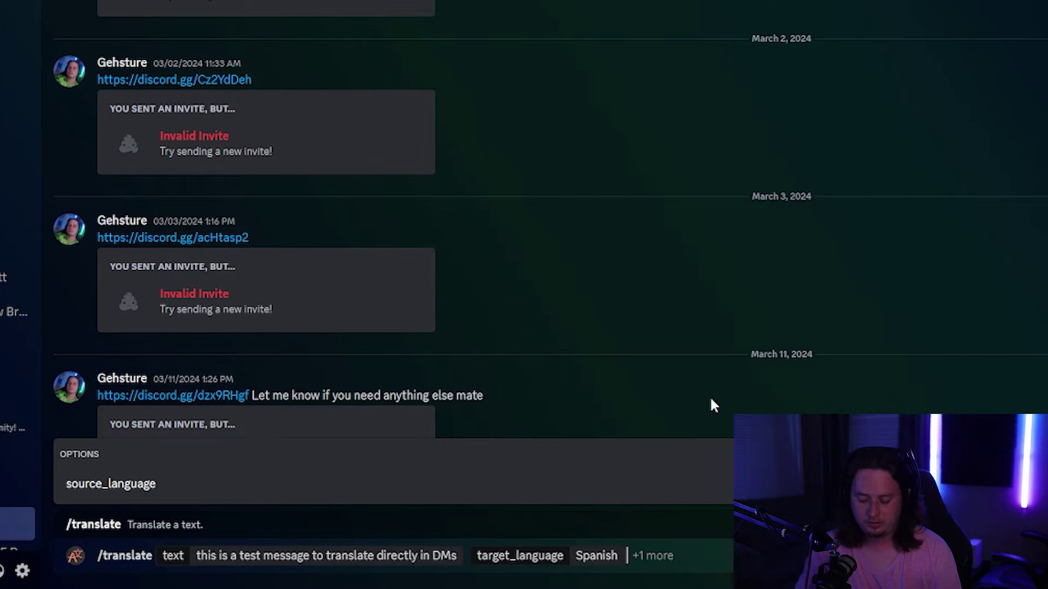
key("Return")
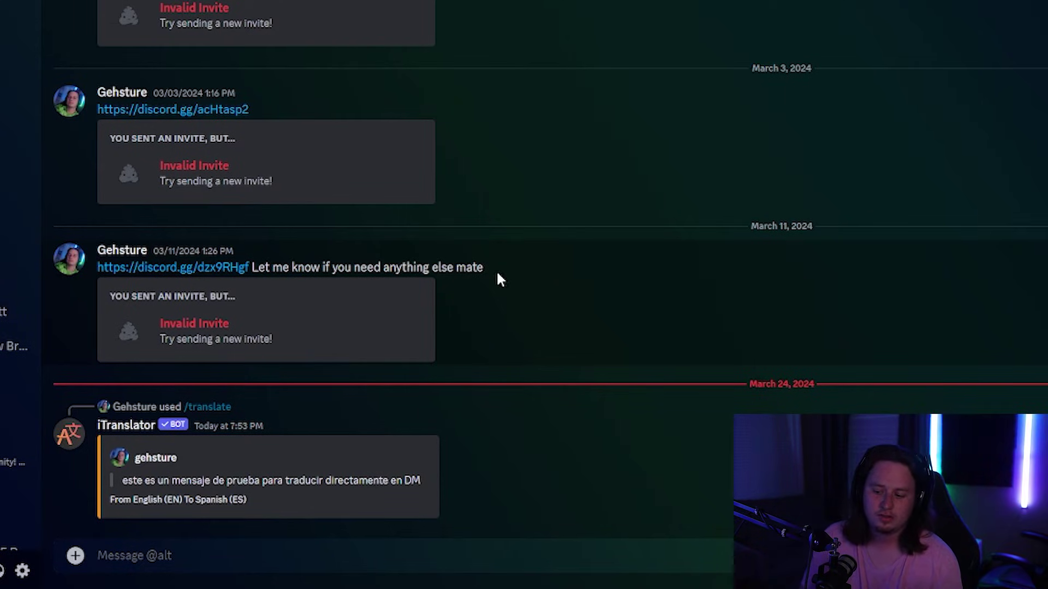
Bring up the Apps actions for the earlier 'Let me know if you need anything else mate' message
left_click_drag(484, 267, 255, 274)
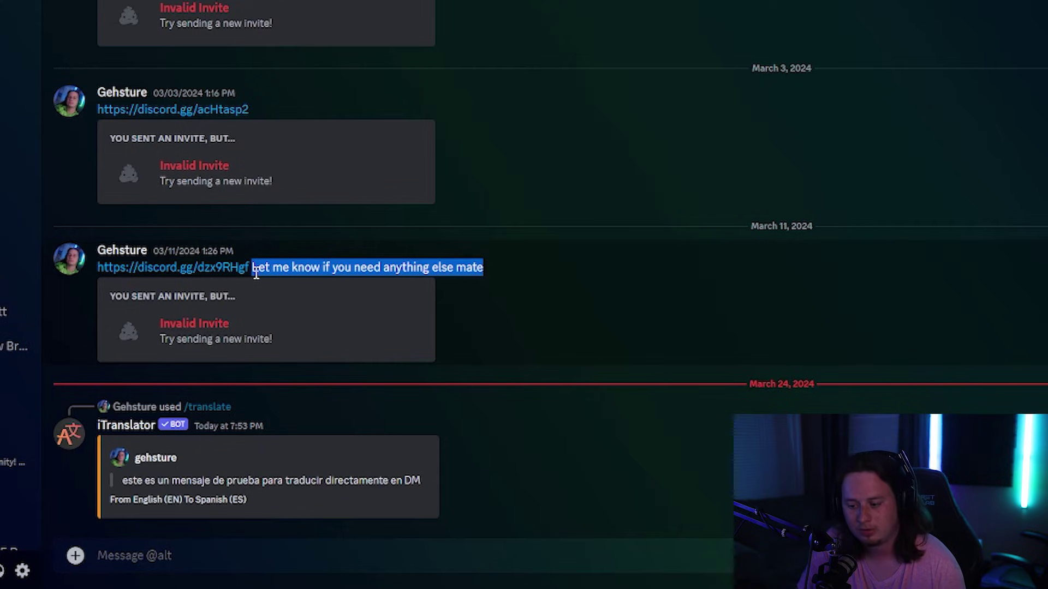
left_click(325, 272)
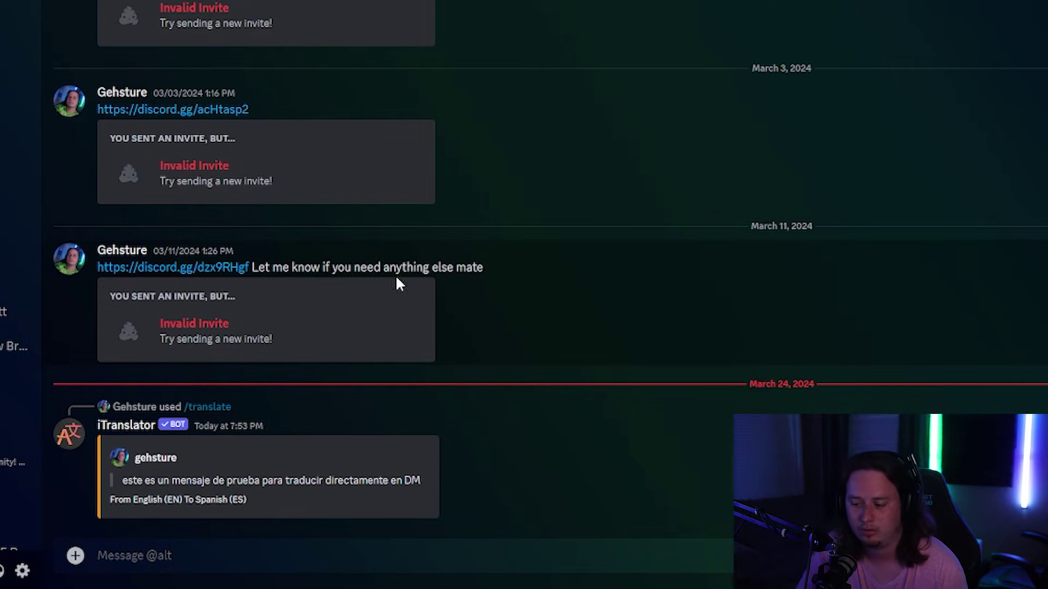
right_click(497, 264)
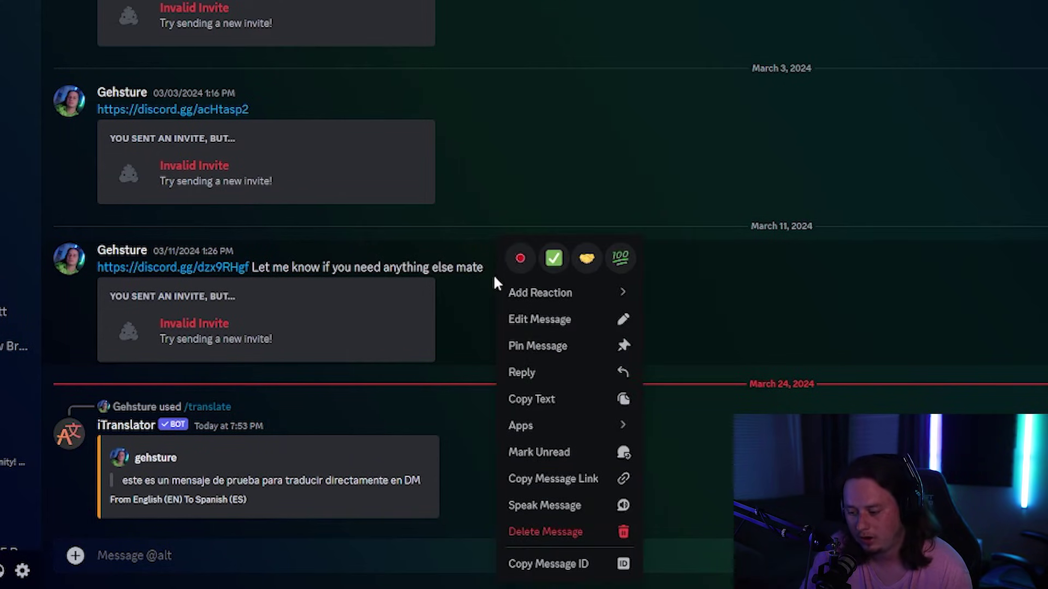
mouse_move(554, 435)
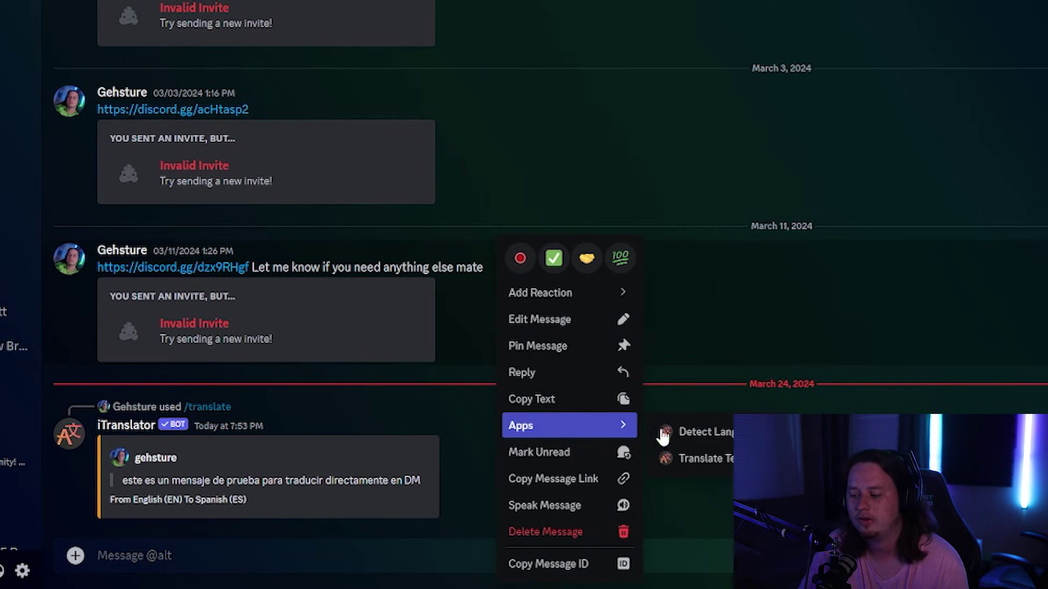
Translate the earlier message with iTranslator, then compare Free and Premium language counts (30 vs +109)
left_click(710, 460)
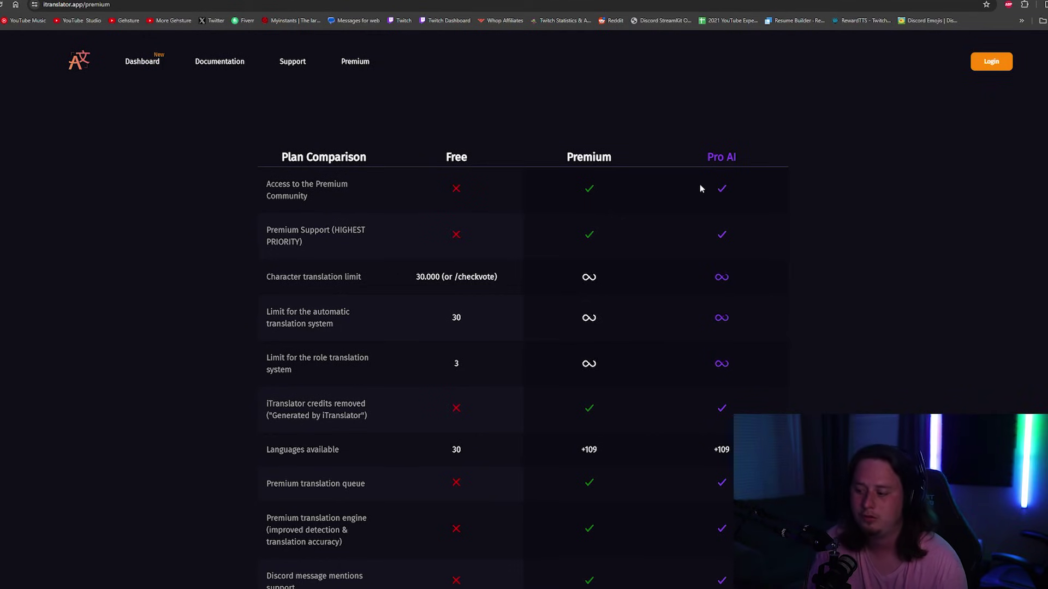
scroll(640, 202, "down", 1)
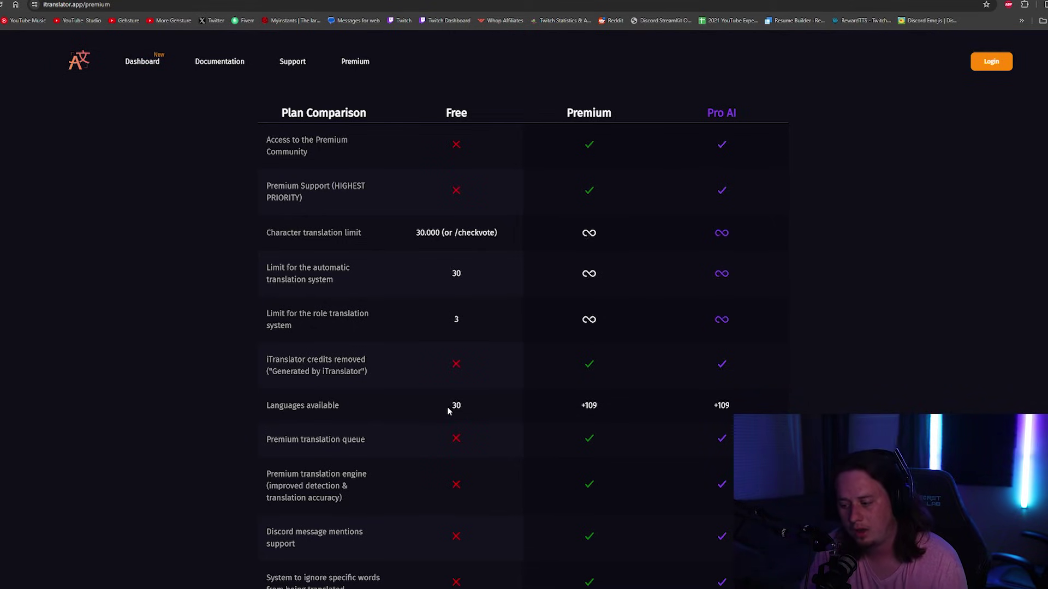
left_click(472, 405)
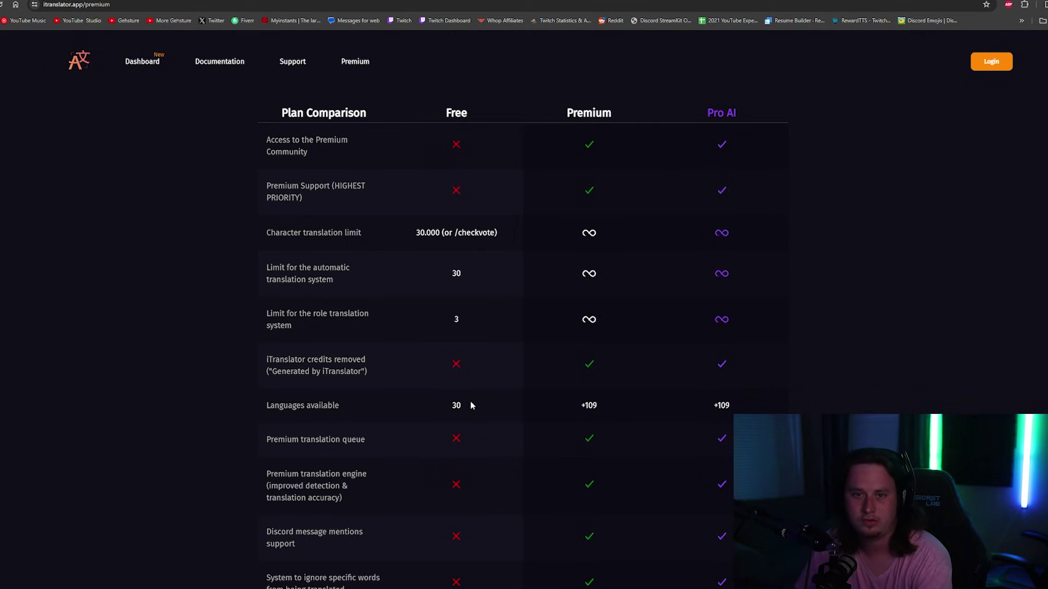
left_click(604, 412)
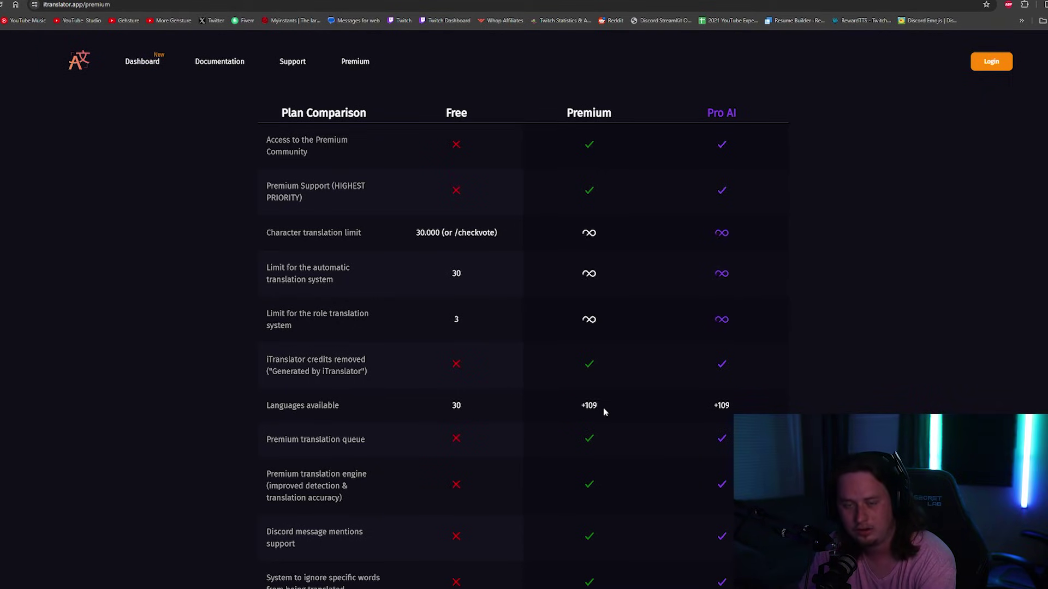
Review the Free plan's 30.000-character limit and its automatic translation limit
scroll(412, 283, "up", 1)
left_click_drag(416, 277, 477, 273)
left_click(416, 276)
left_click(511, 277)
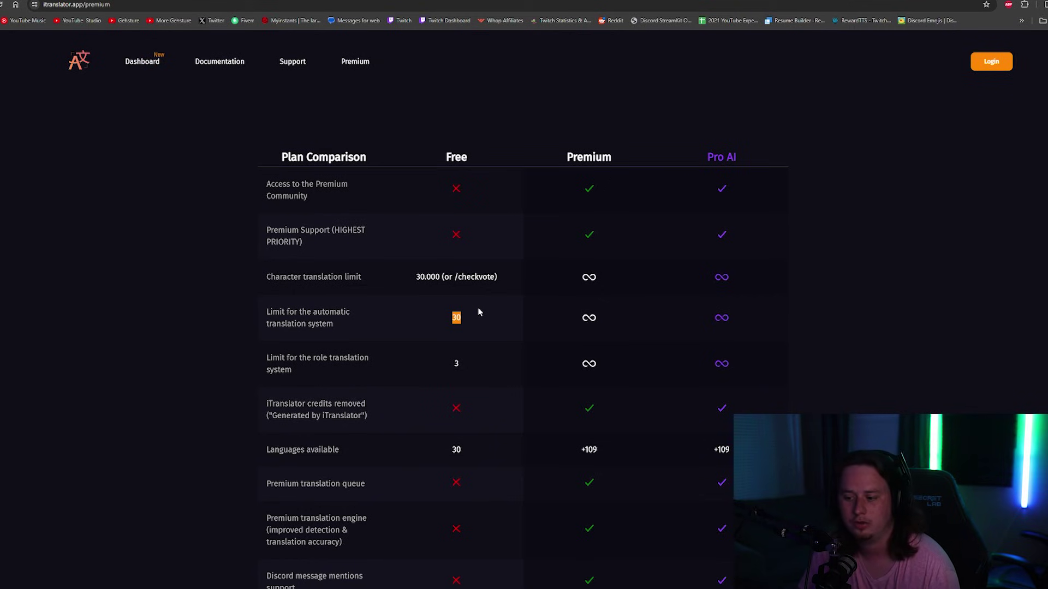
left_click(582, 316)
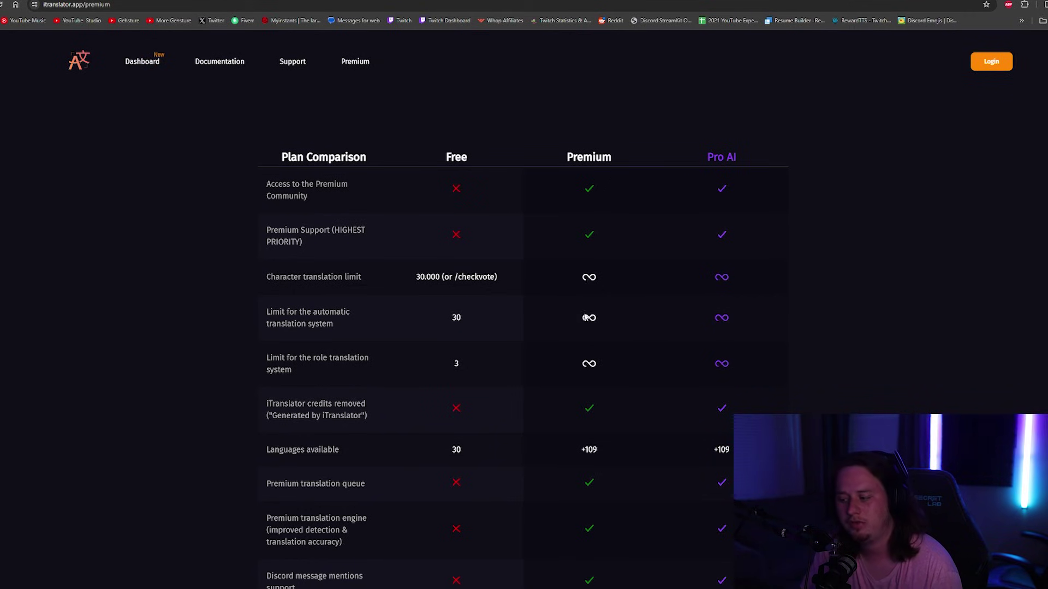